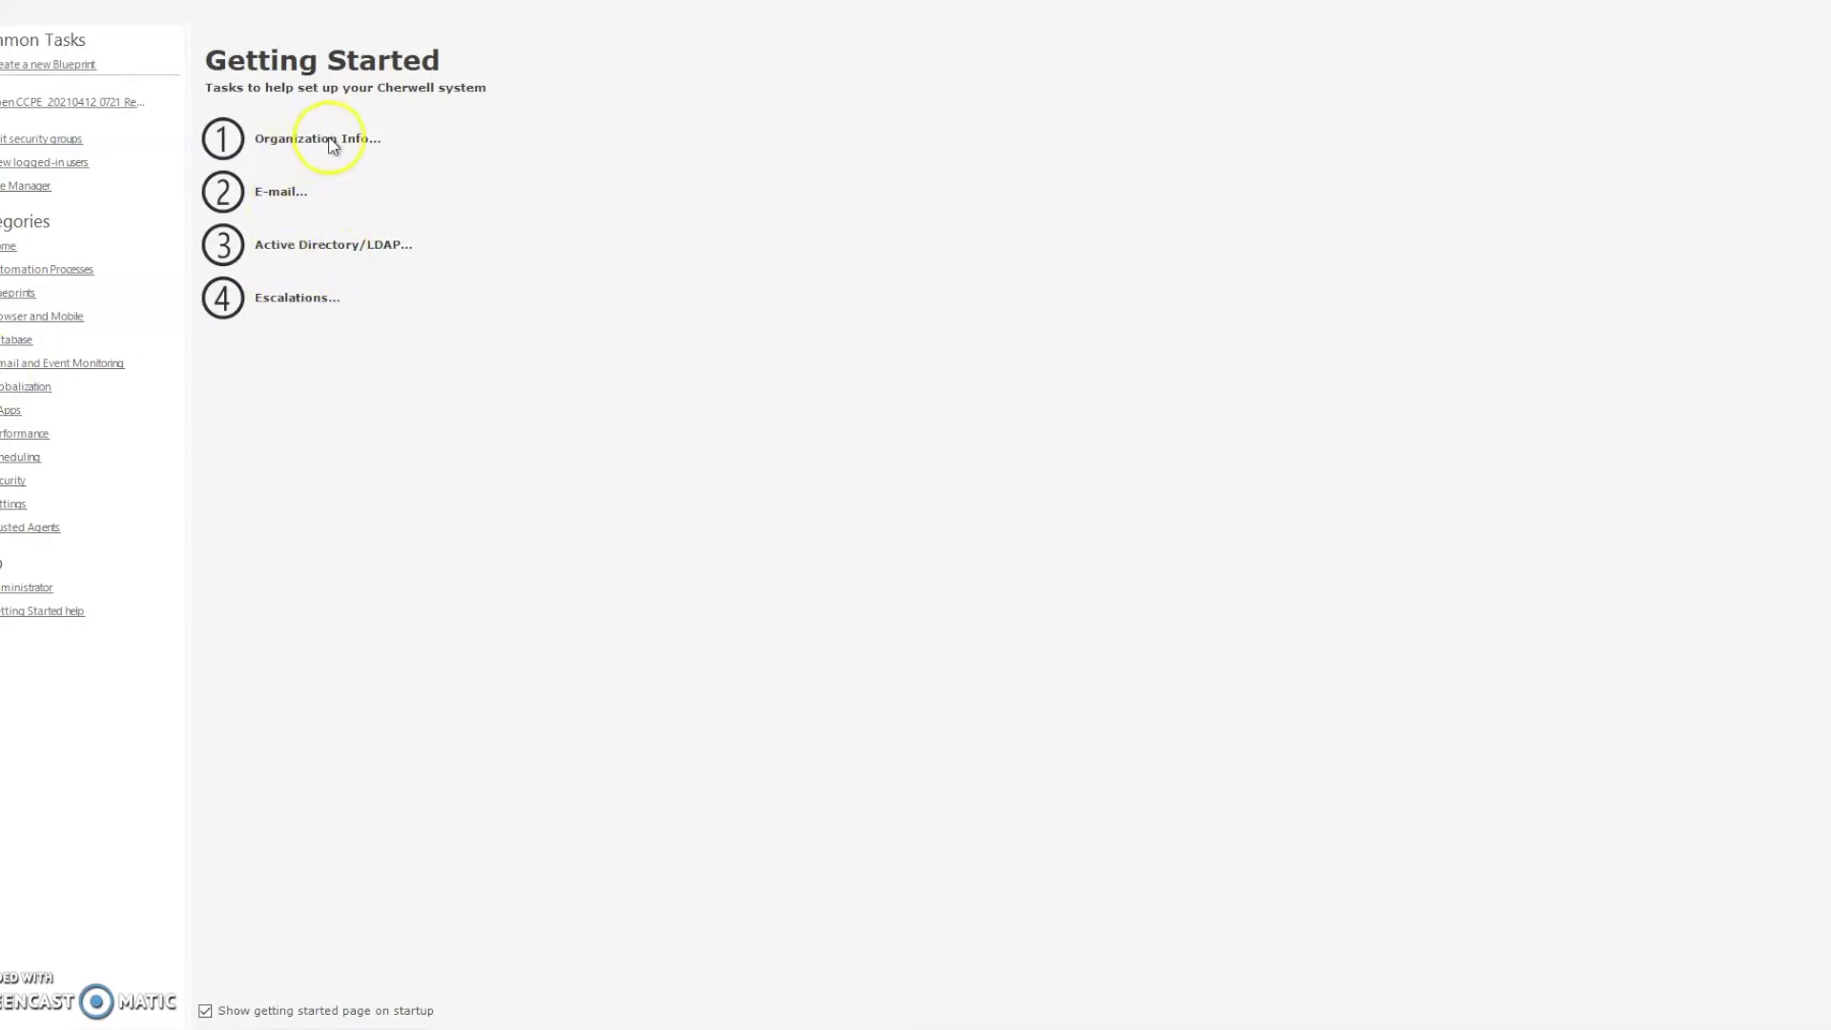
# Step: From the current blueprint, open the Incident Overview form of the Incident business object in the Form Editor
pyautogui.click(34, 102)
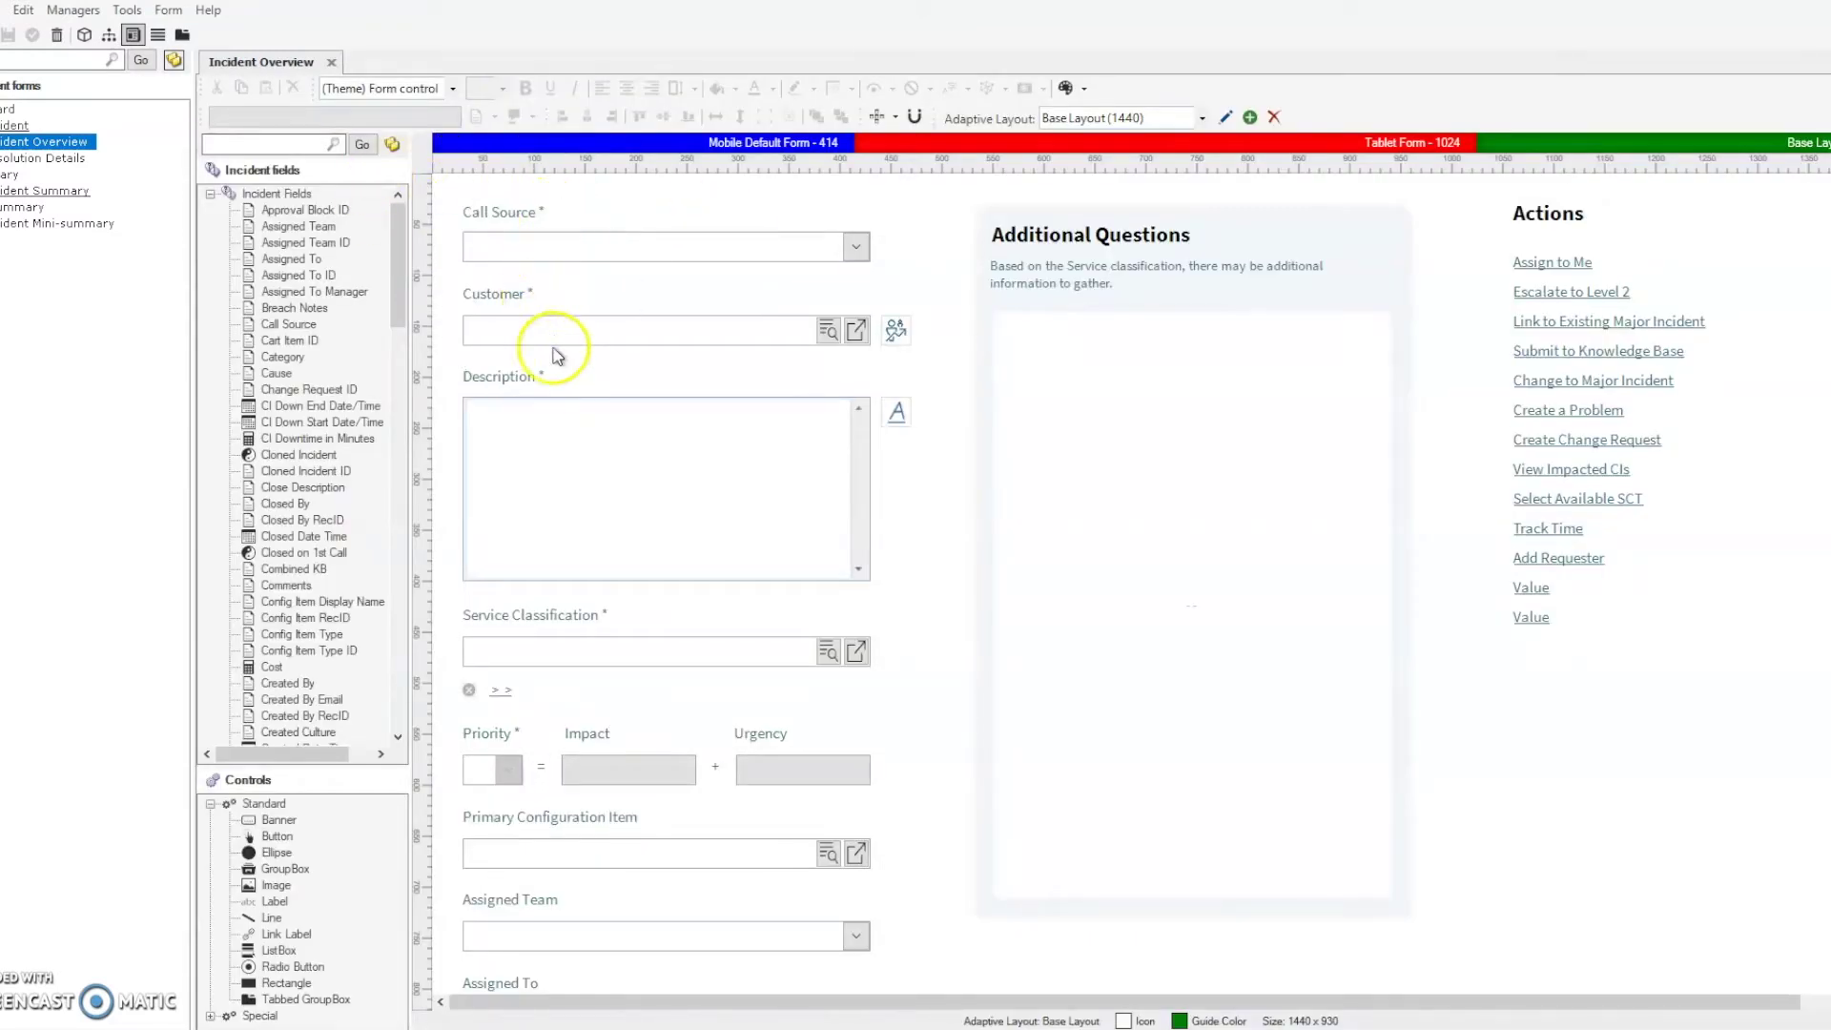
# Step: Inspect the Call Source and Customer label captions, then open the Incident Business Object Properties
pyautogui.click(552, 378)
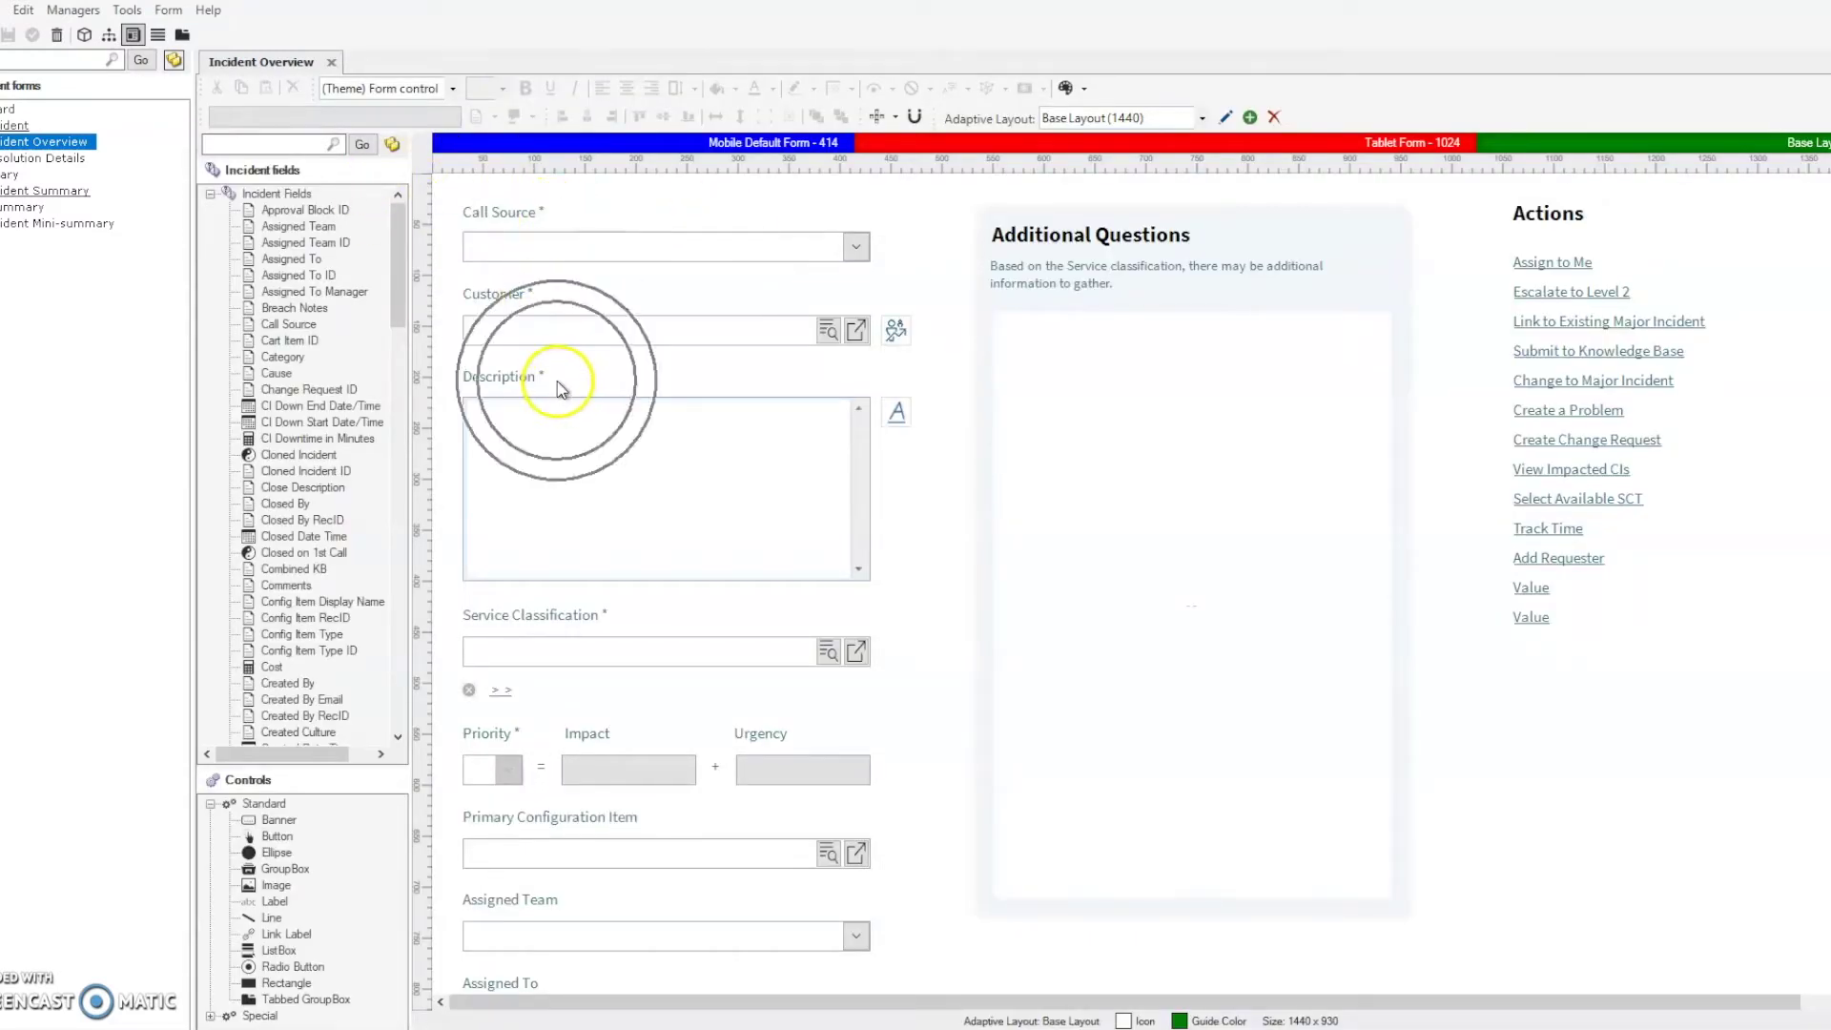
pyautogui.click(615, 611)
pyautogui.click(507, 205)
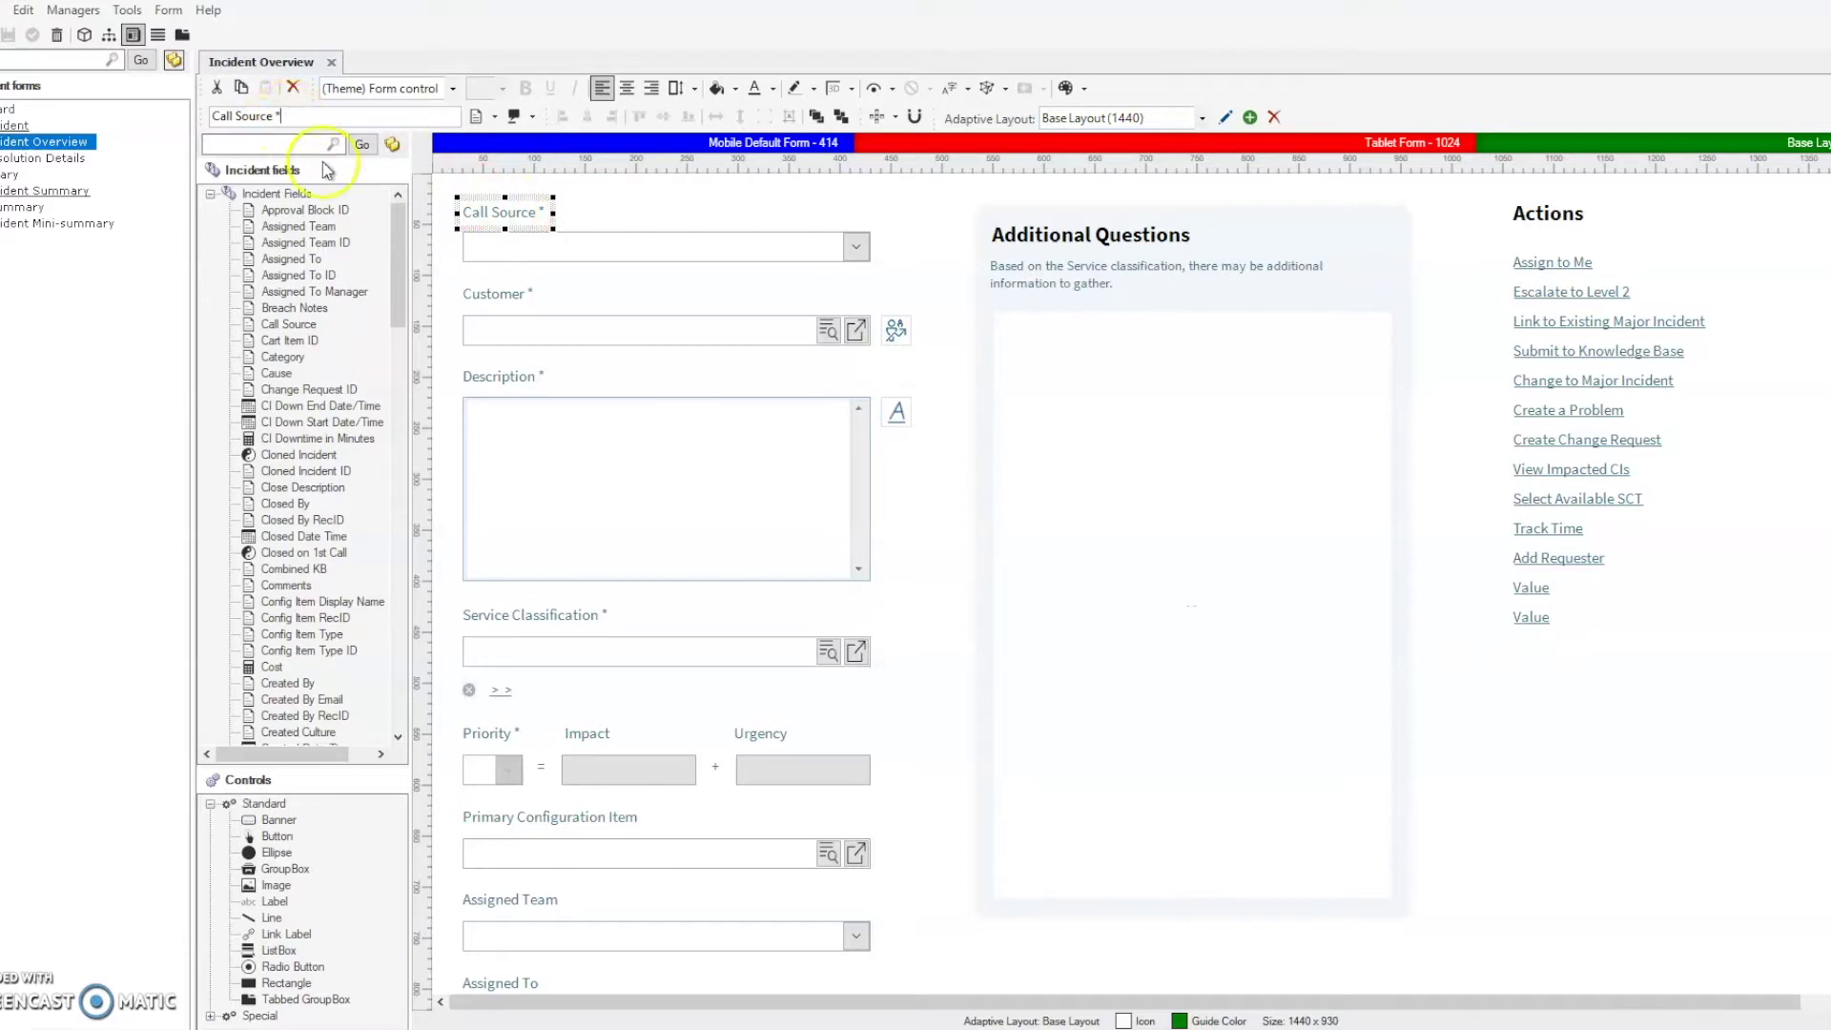
pyautogui.click(505, 294)
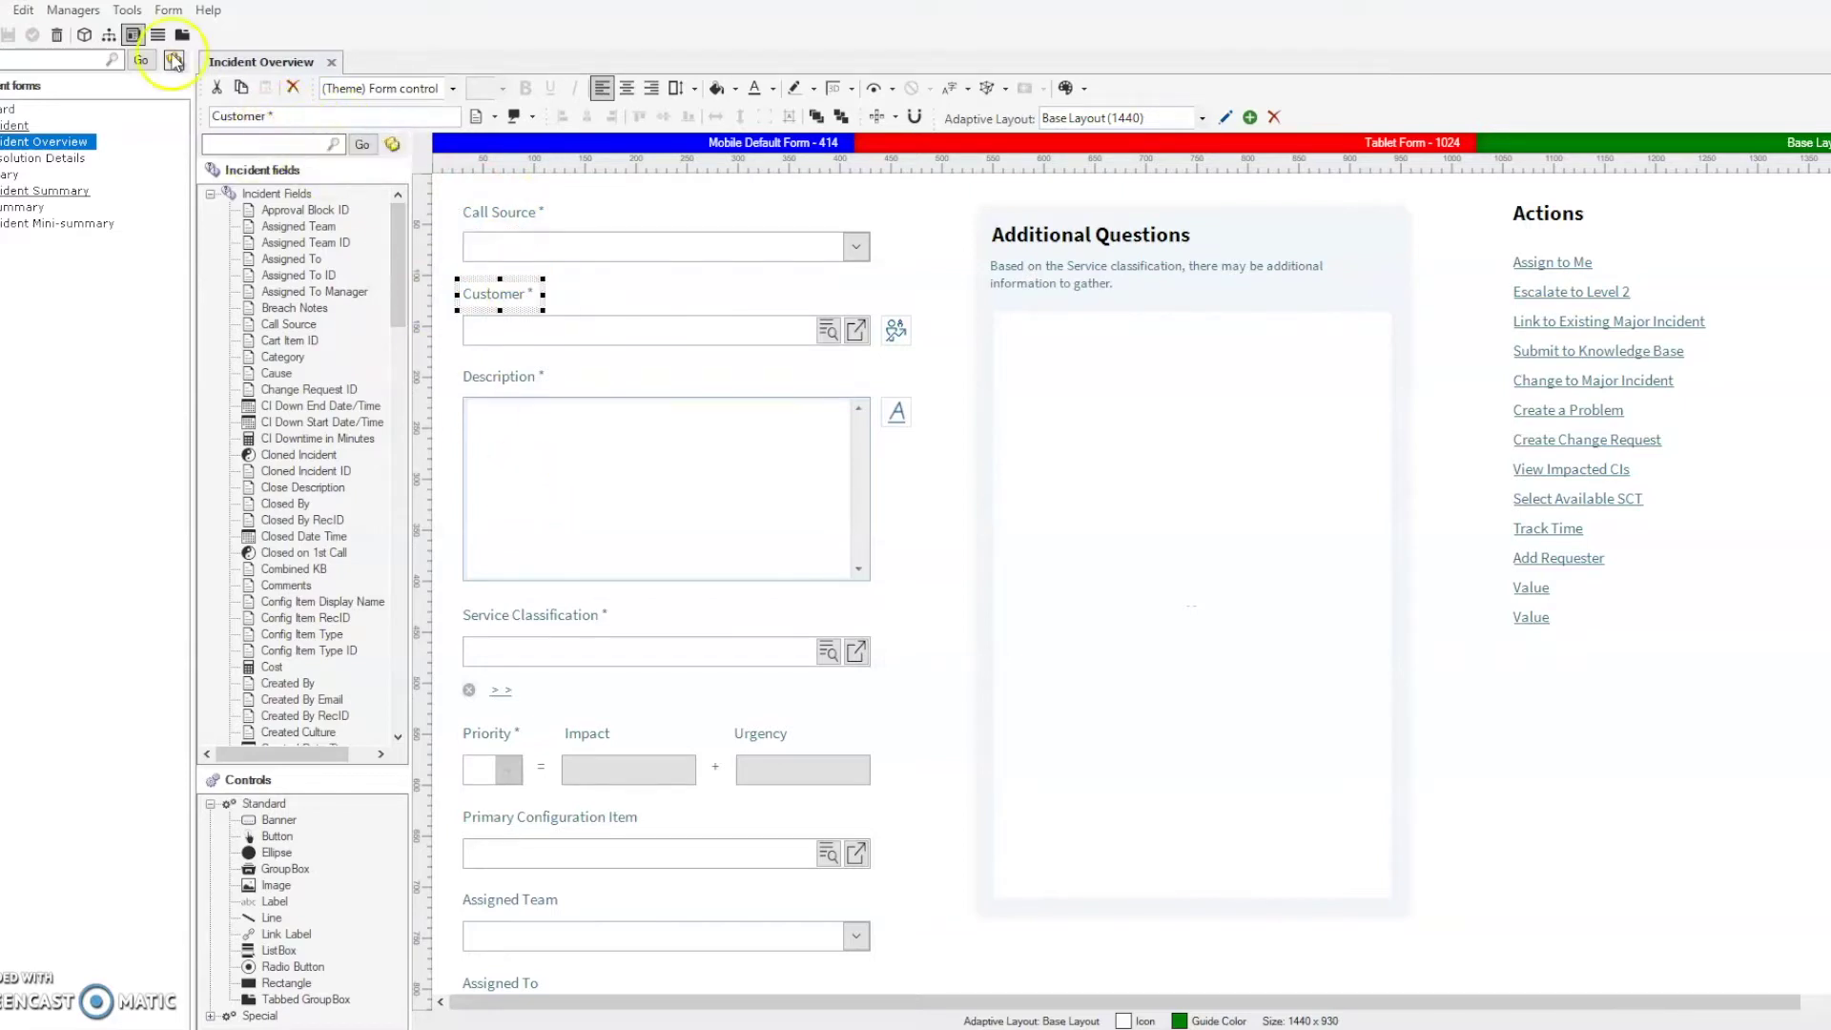
pyautogui.click(83, 36)
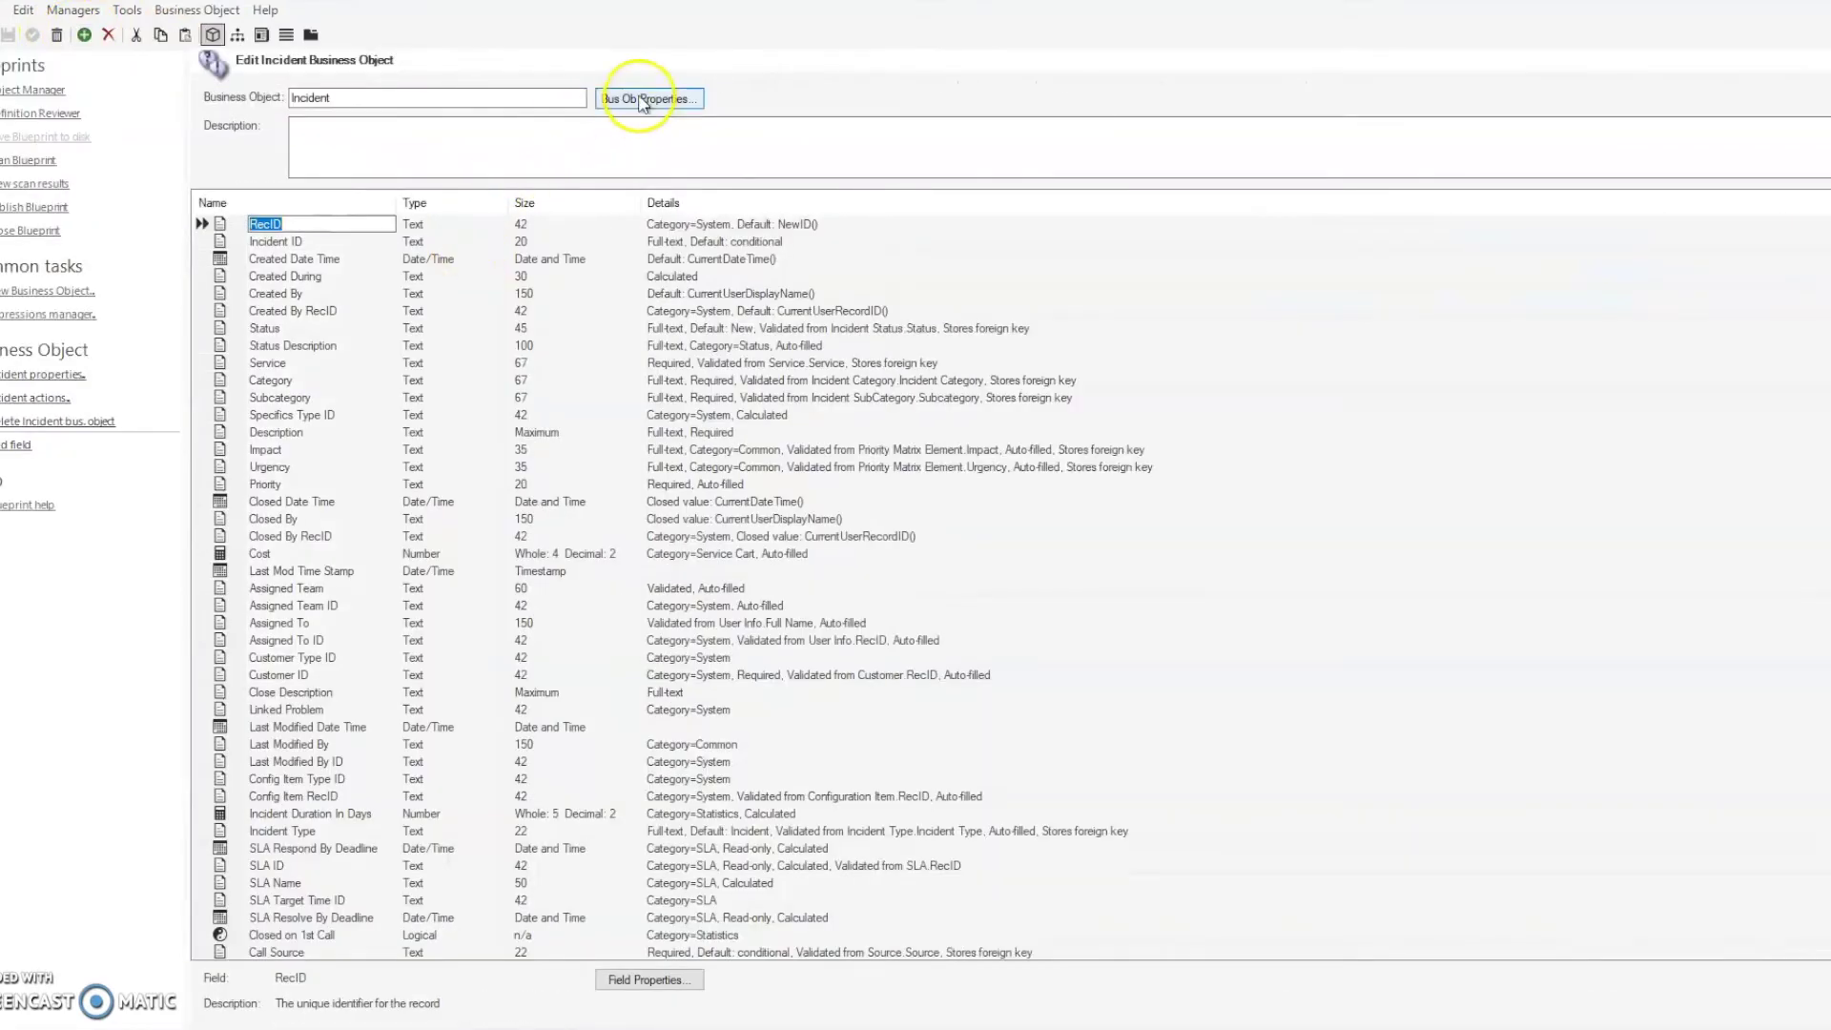
pyautogui.click(641, 100)
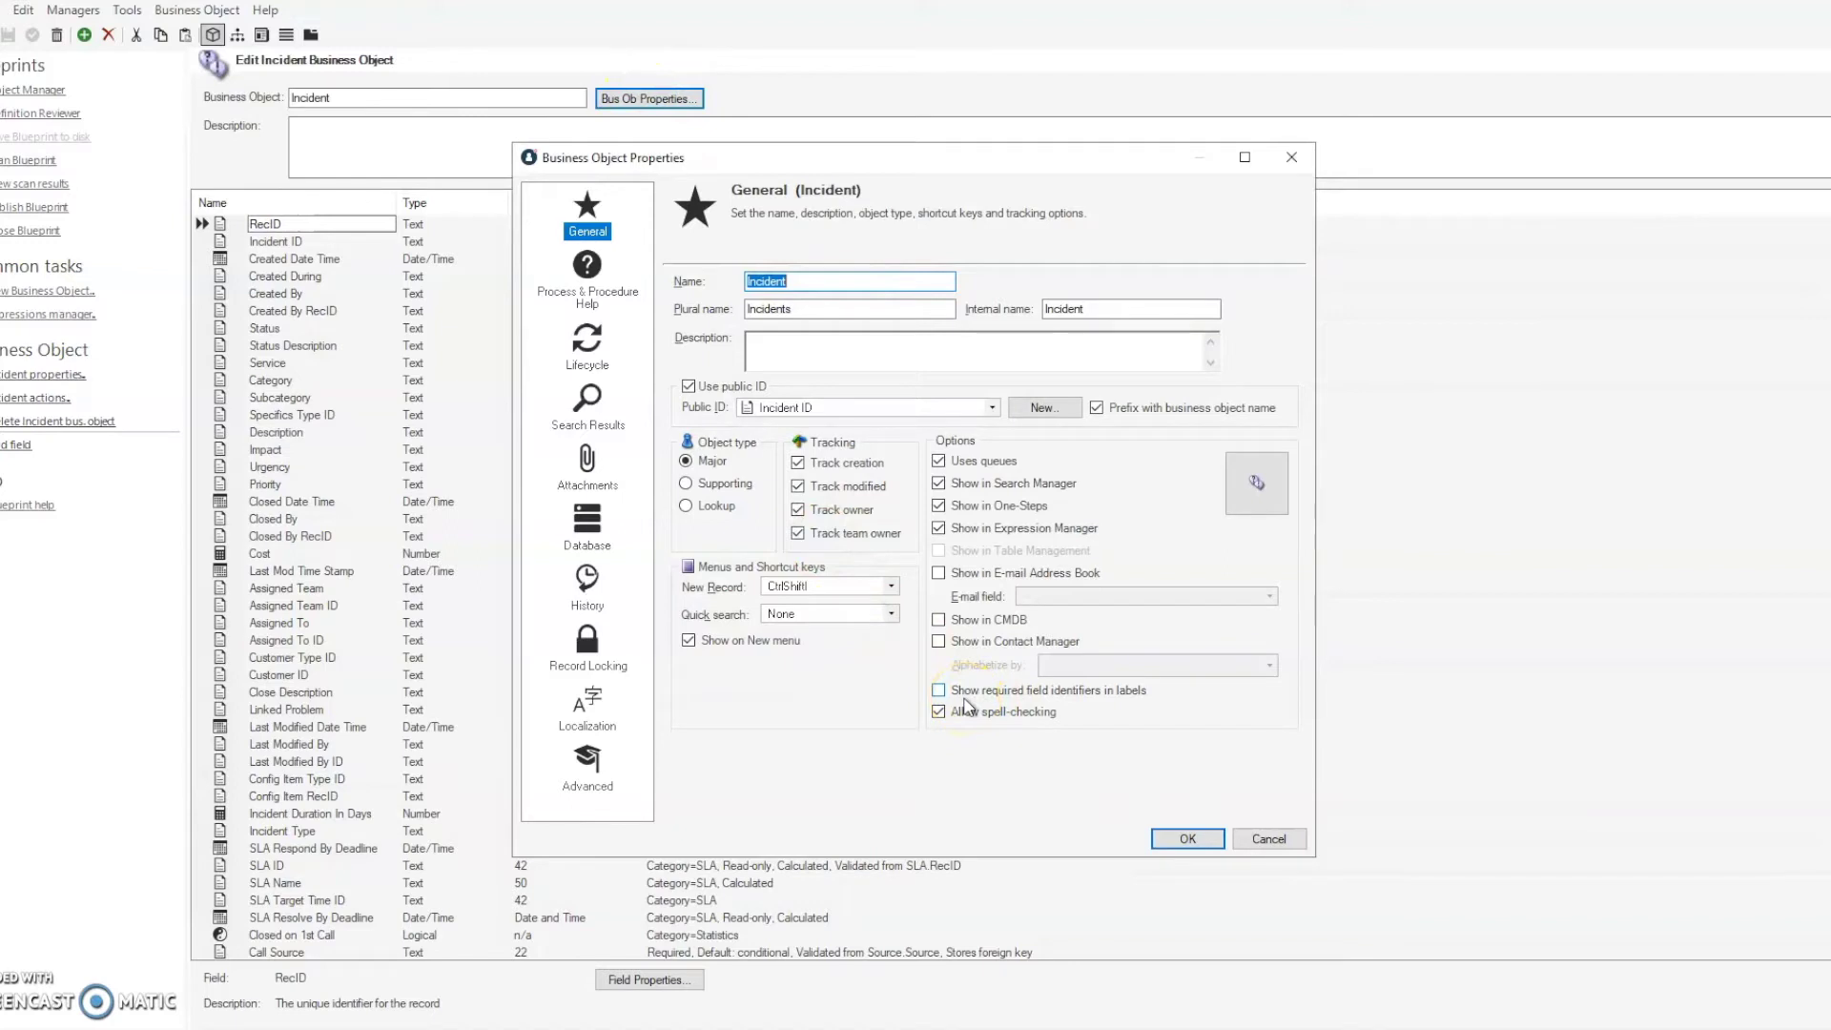
# Step: Enable 'Show required field identifiers in labels' for Incident and apply the change to the blueprint
pyautogui.click(939, 693)
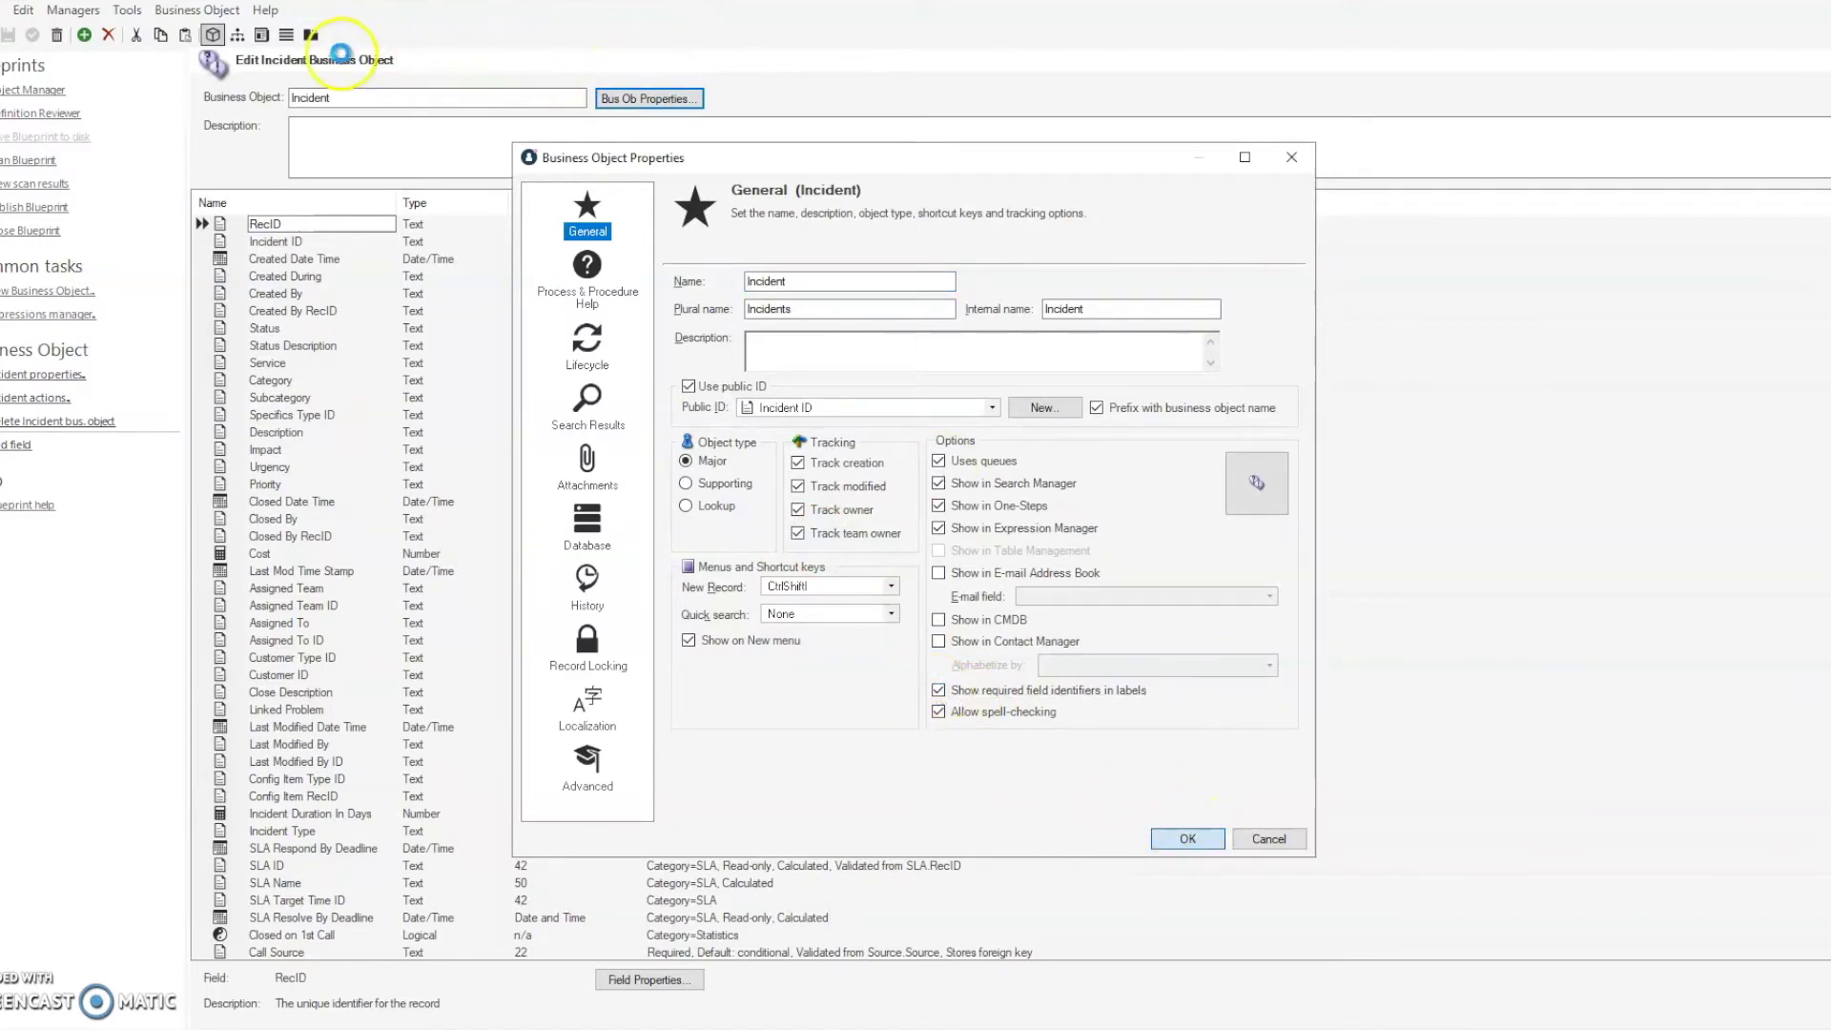
pyautogui.click(285, 43)
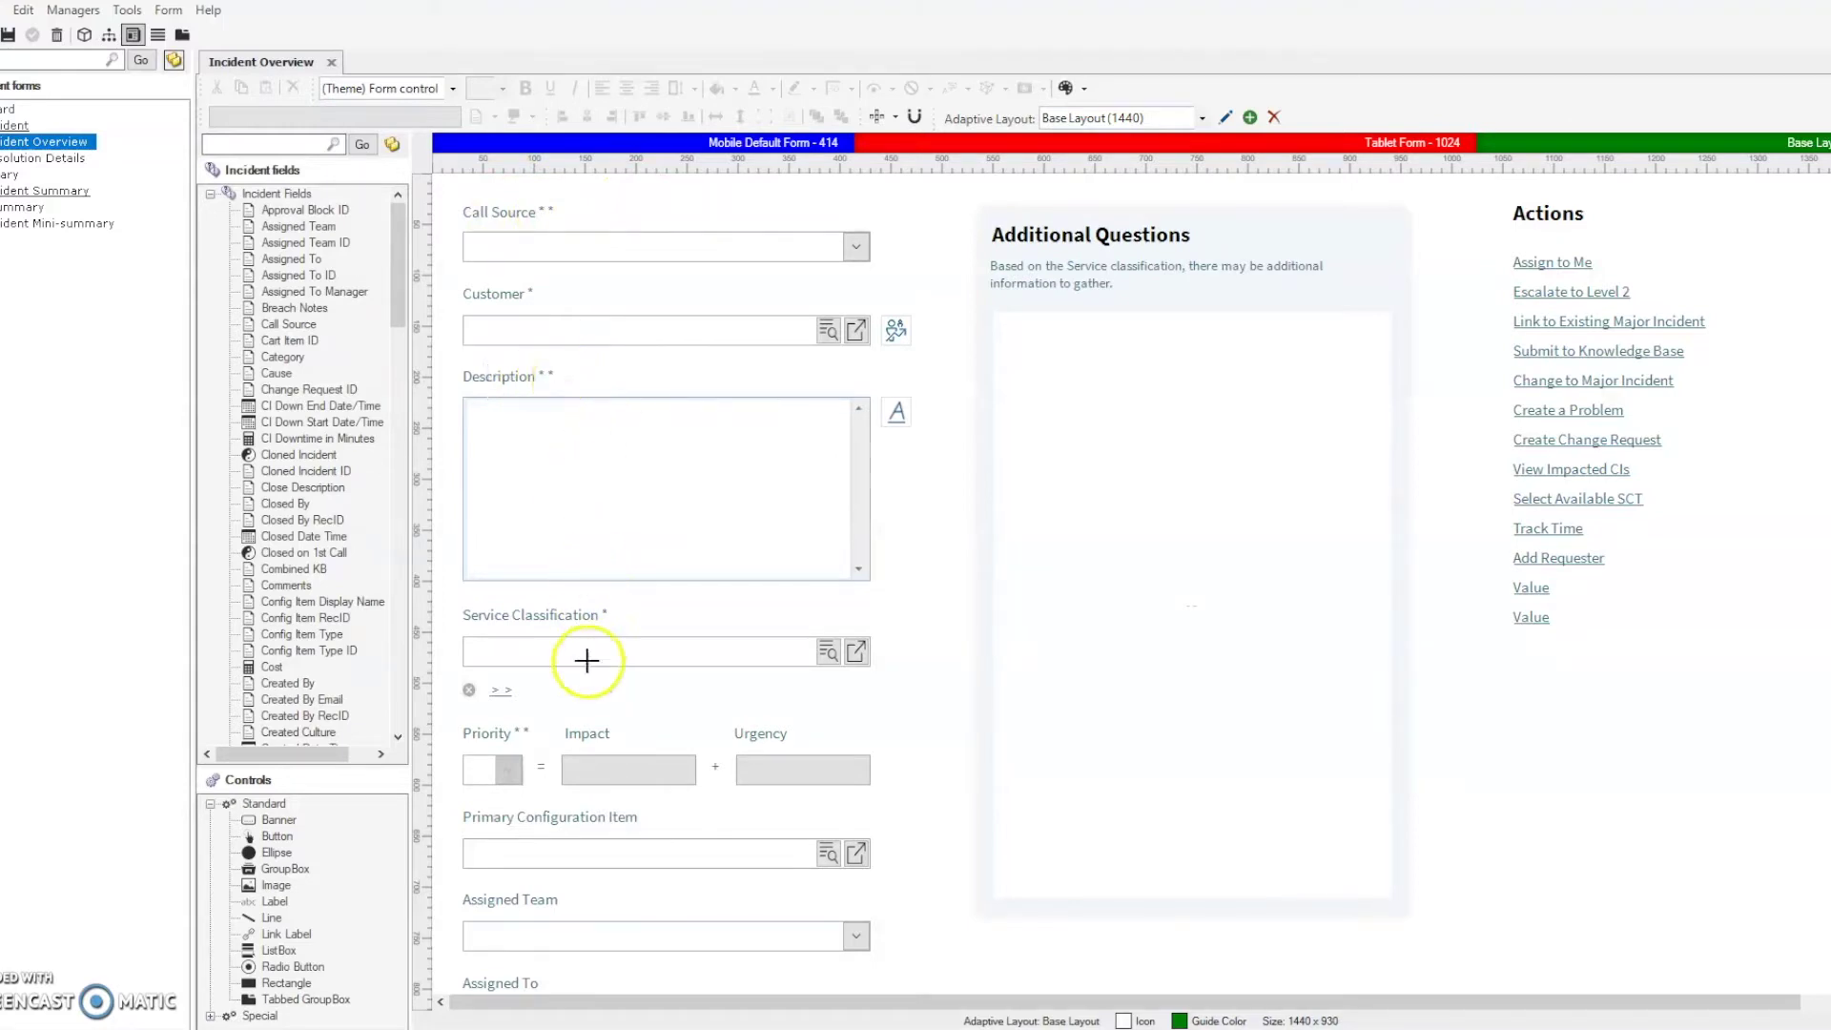
# Step: Delete the manual ' *' from the Call Source, Description and Priority label captions
pyautogui.click(532, 210)
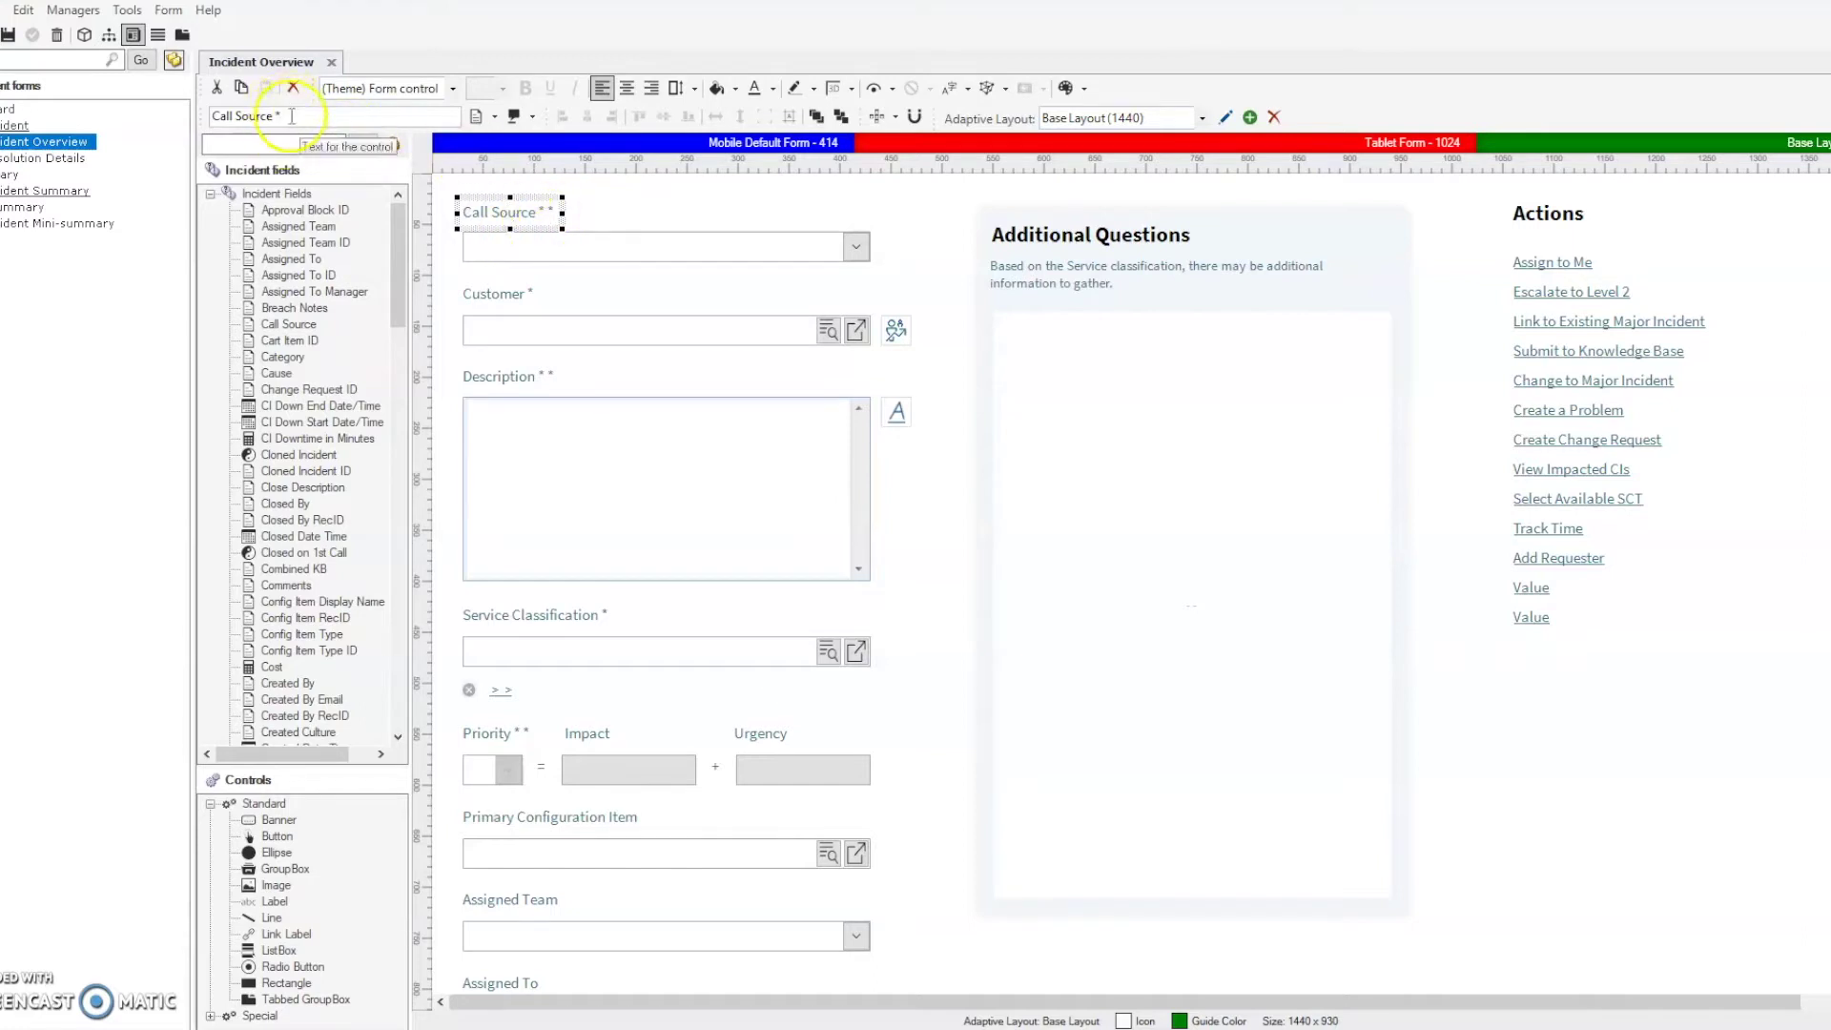
pyautogui.click(372, 111)
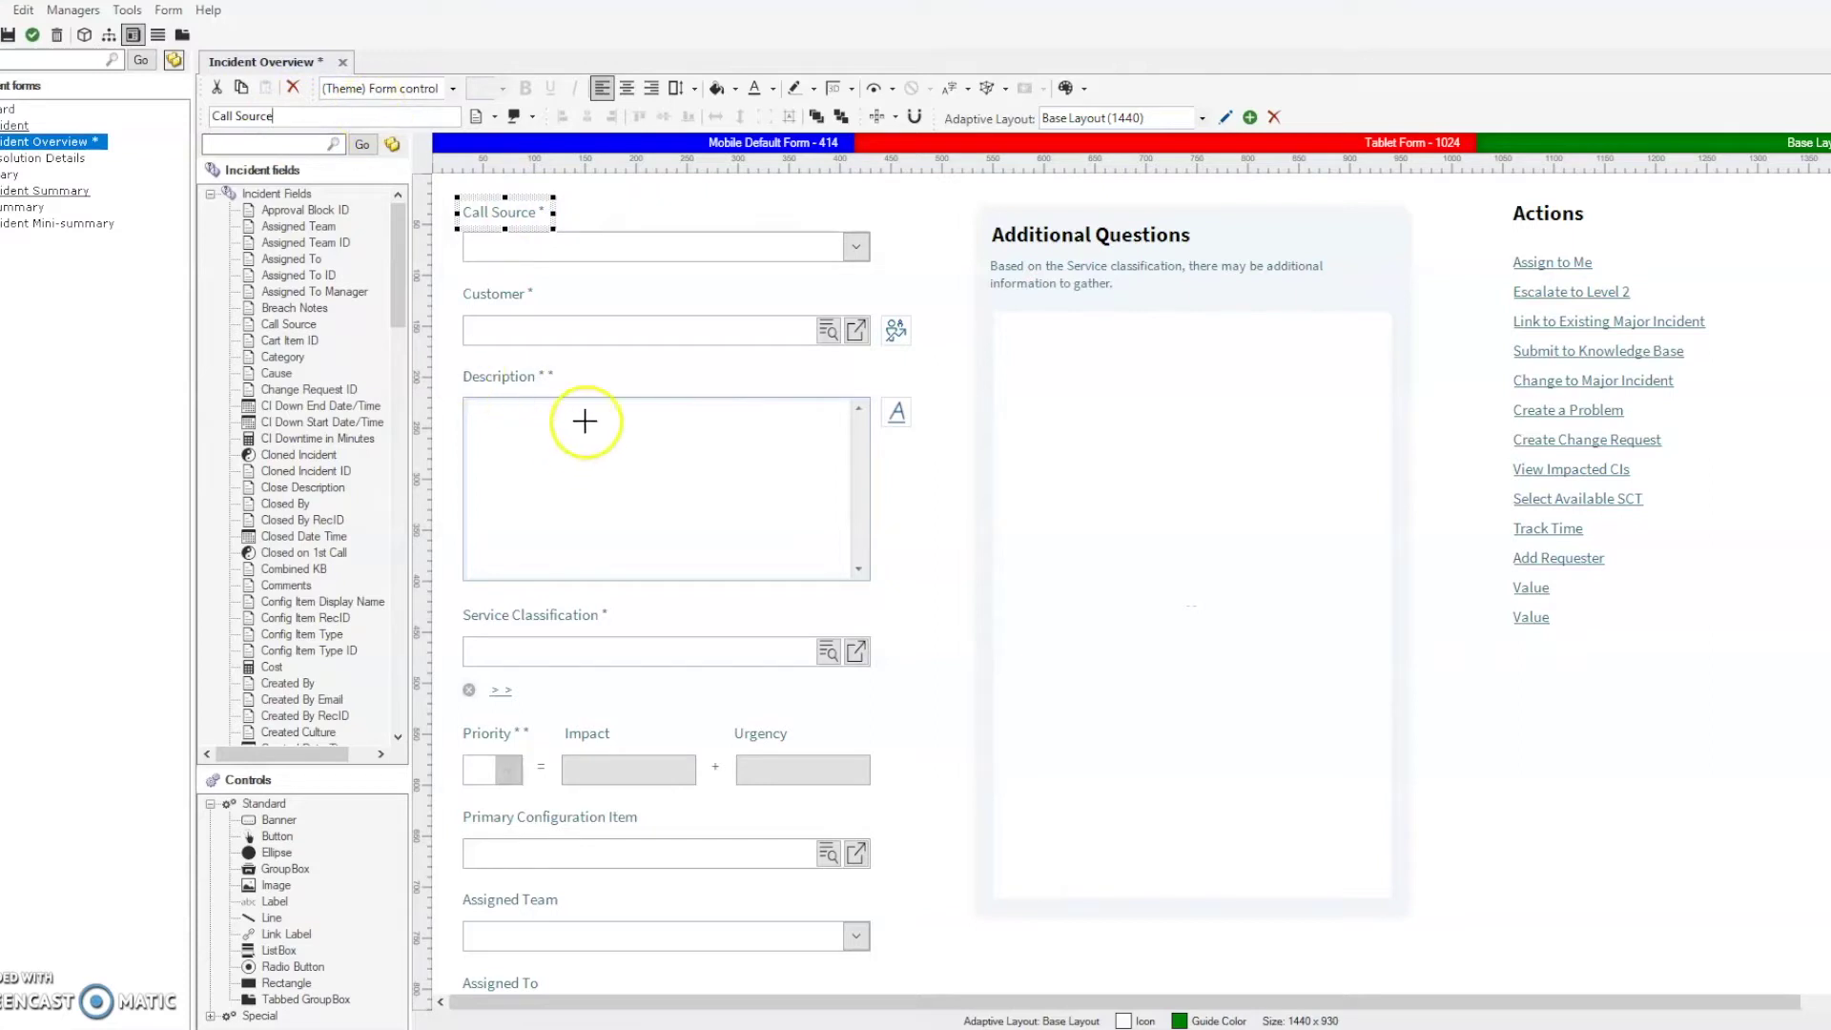
pyautogui.click(539, 375)
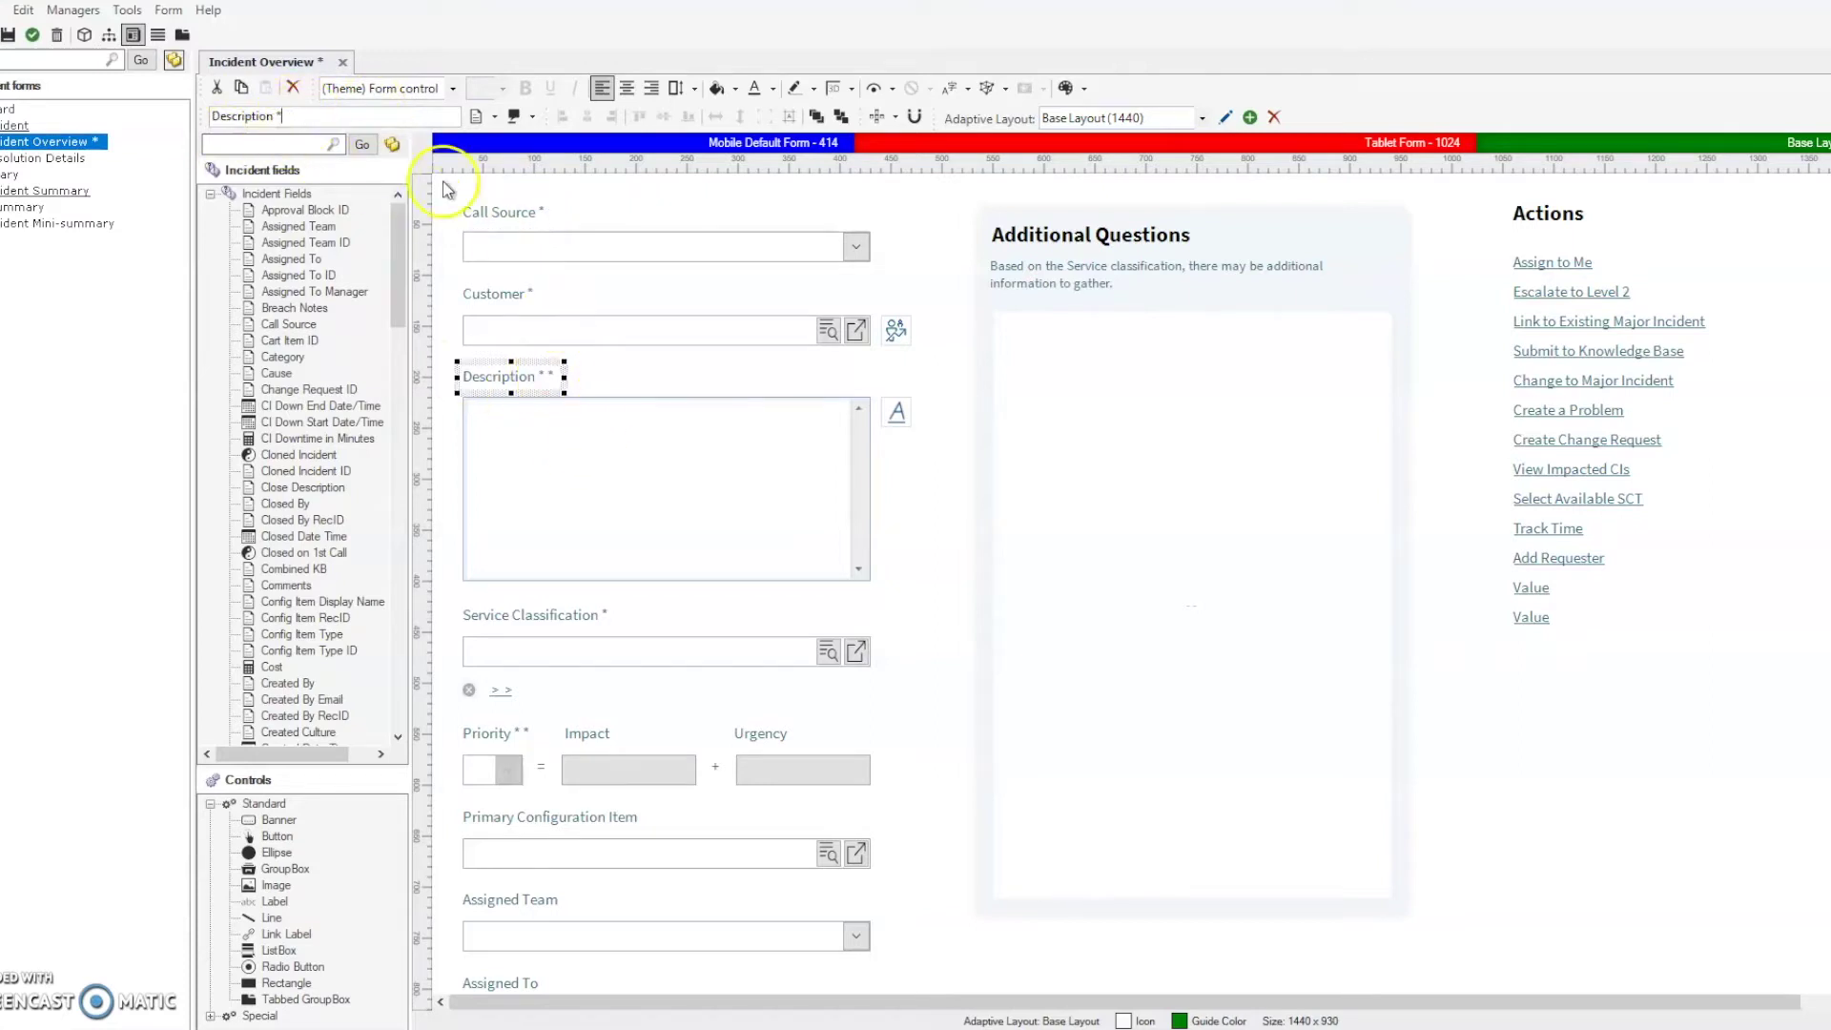
pyautogui.click(526, 727)
pyautogui.click(271, 116)
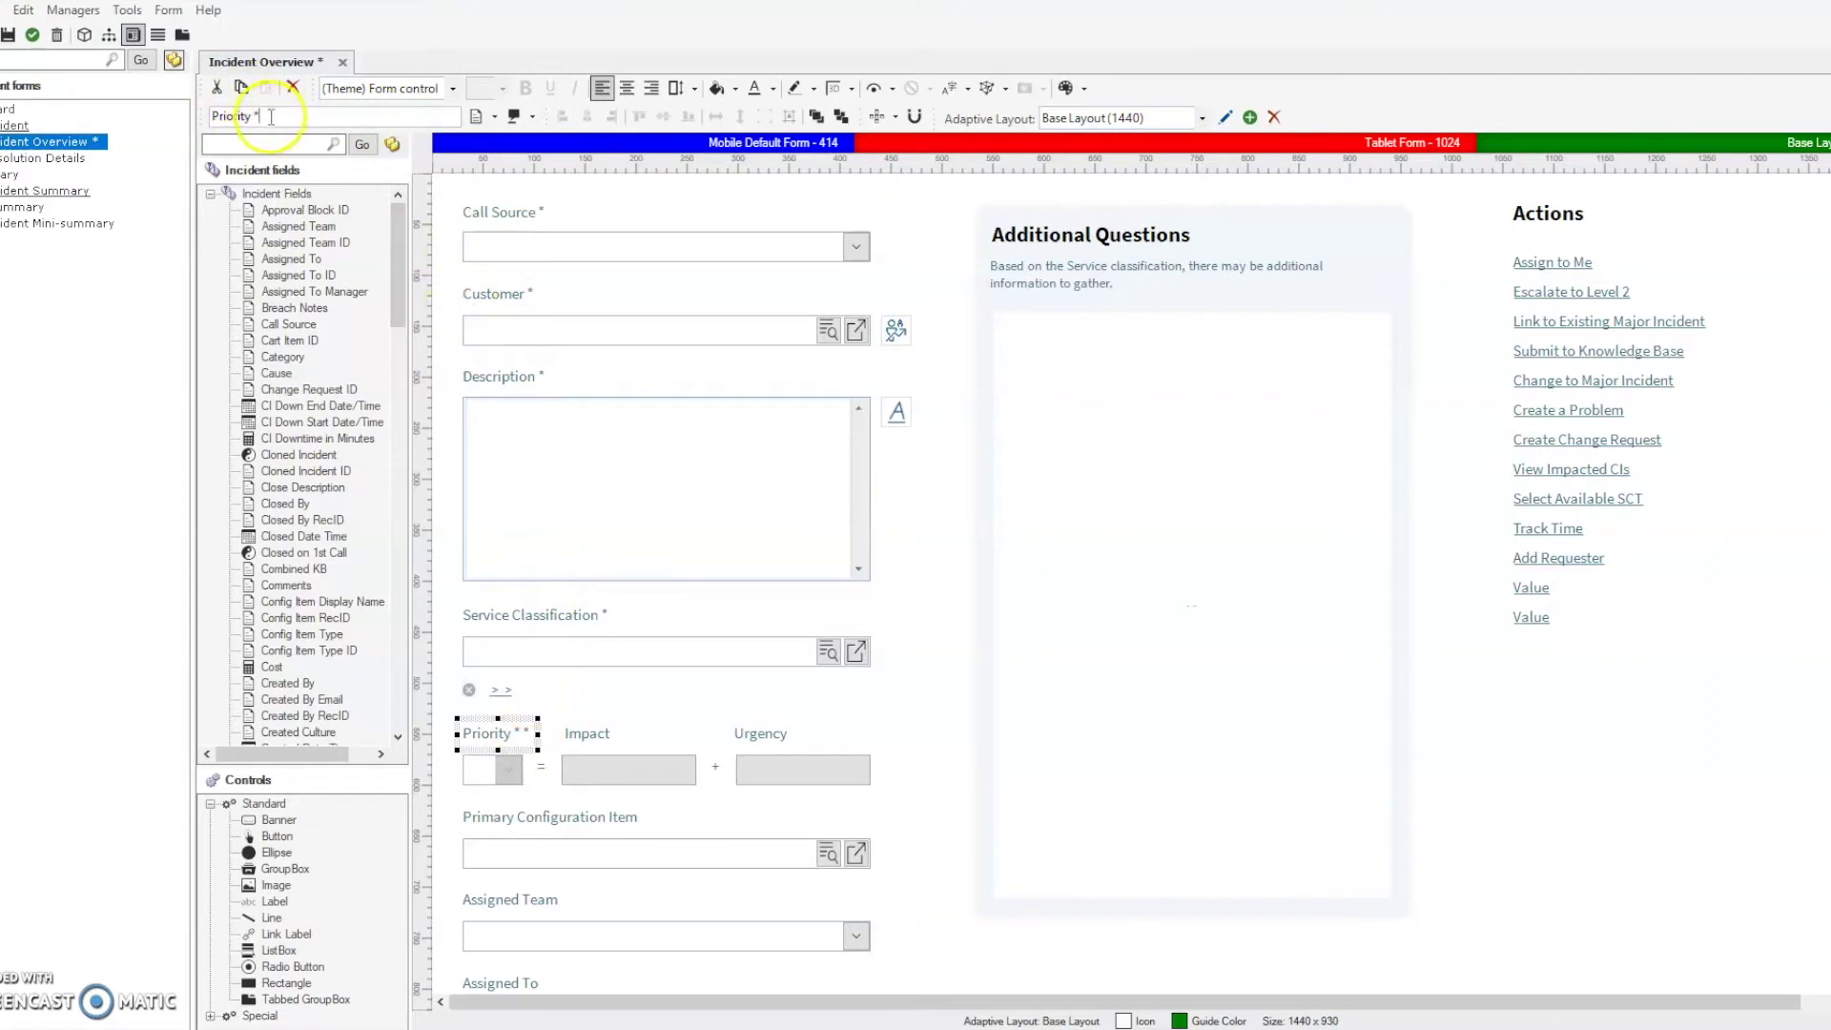
pyautogui.press('BackSpace')
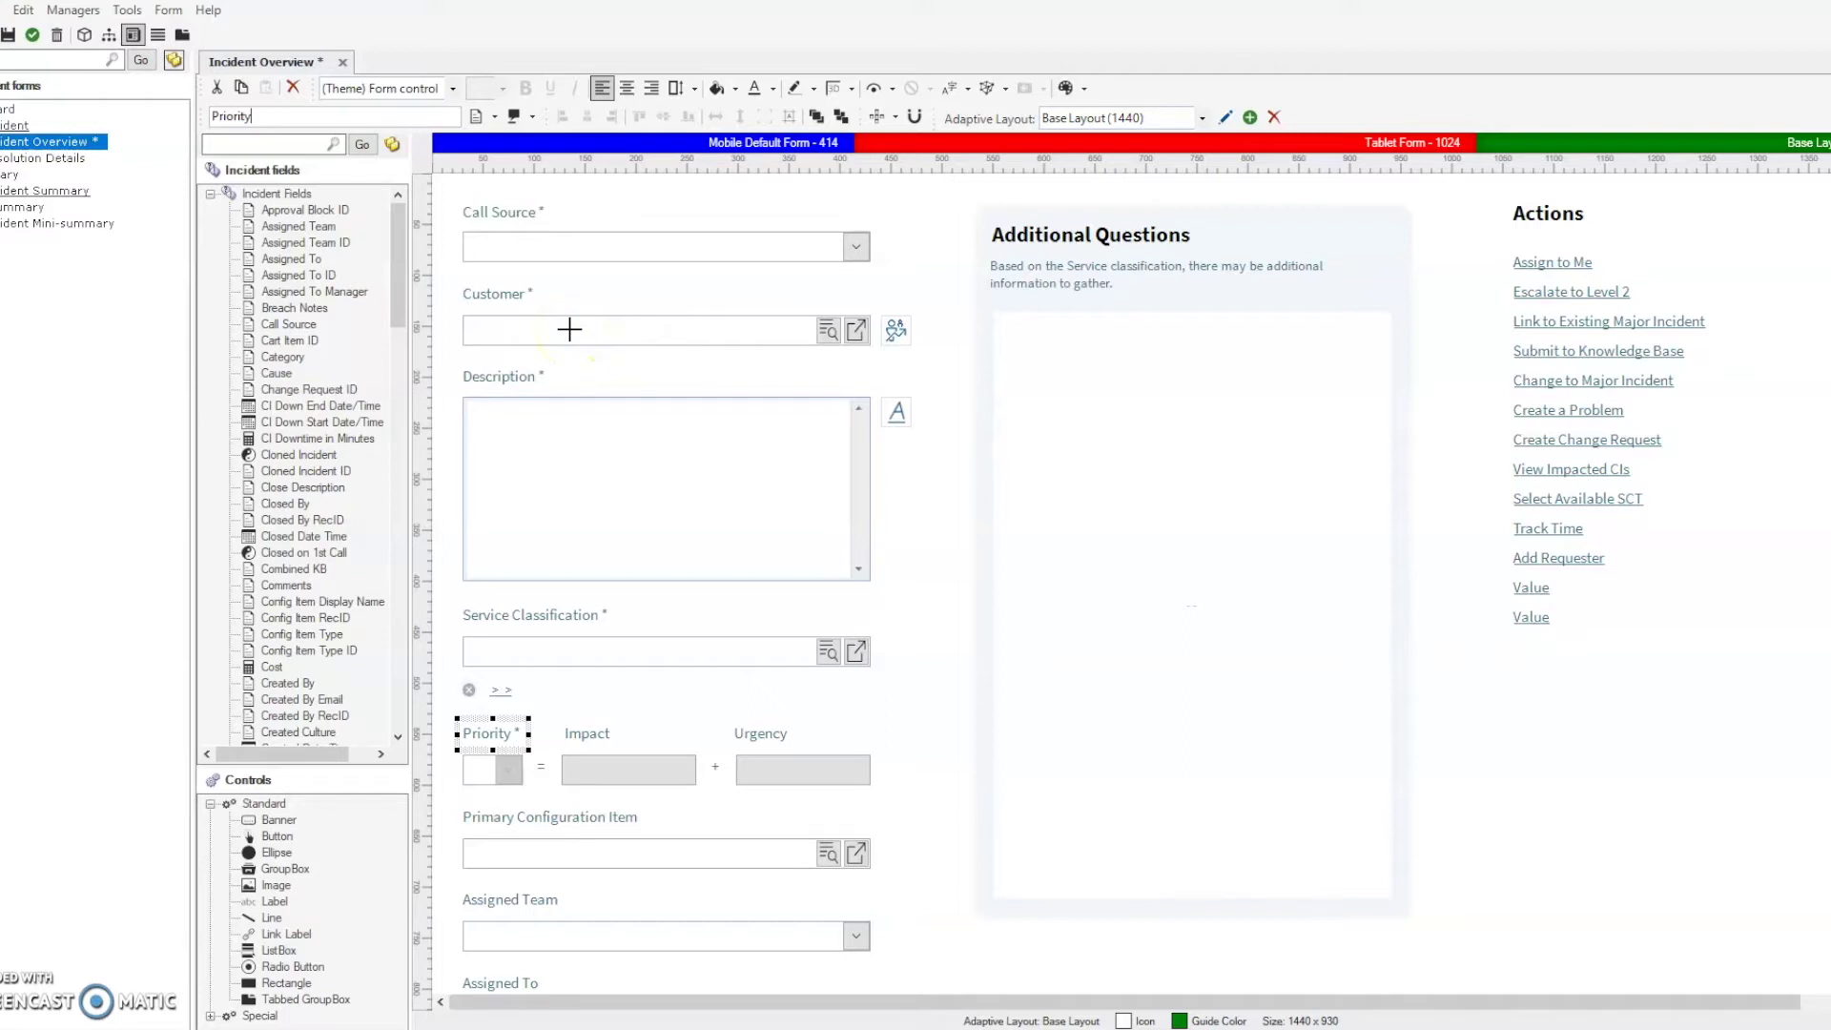
# Step: Check the Customer label caption and save the Incident Overview form
pyautogui.click(497, 292)
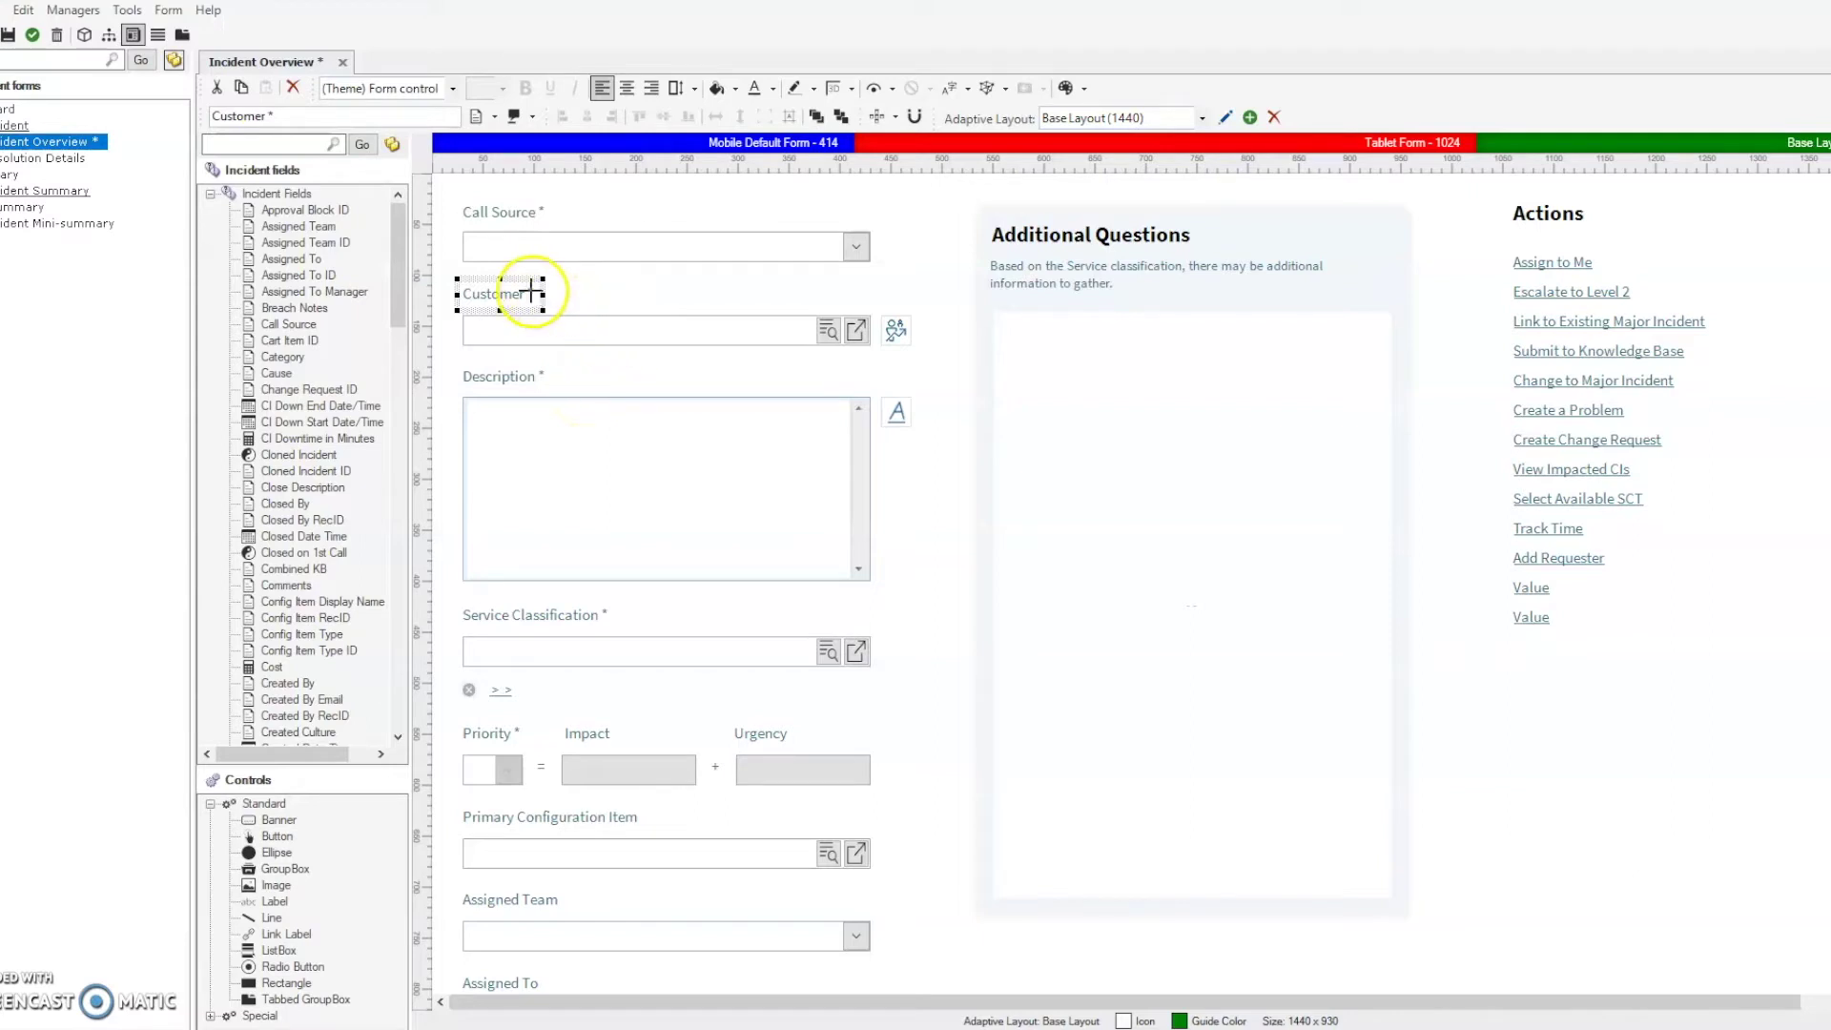
pyautogui.click(270, 116)
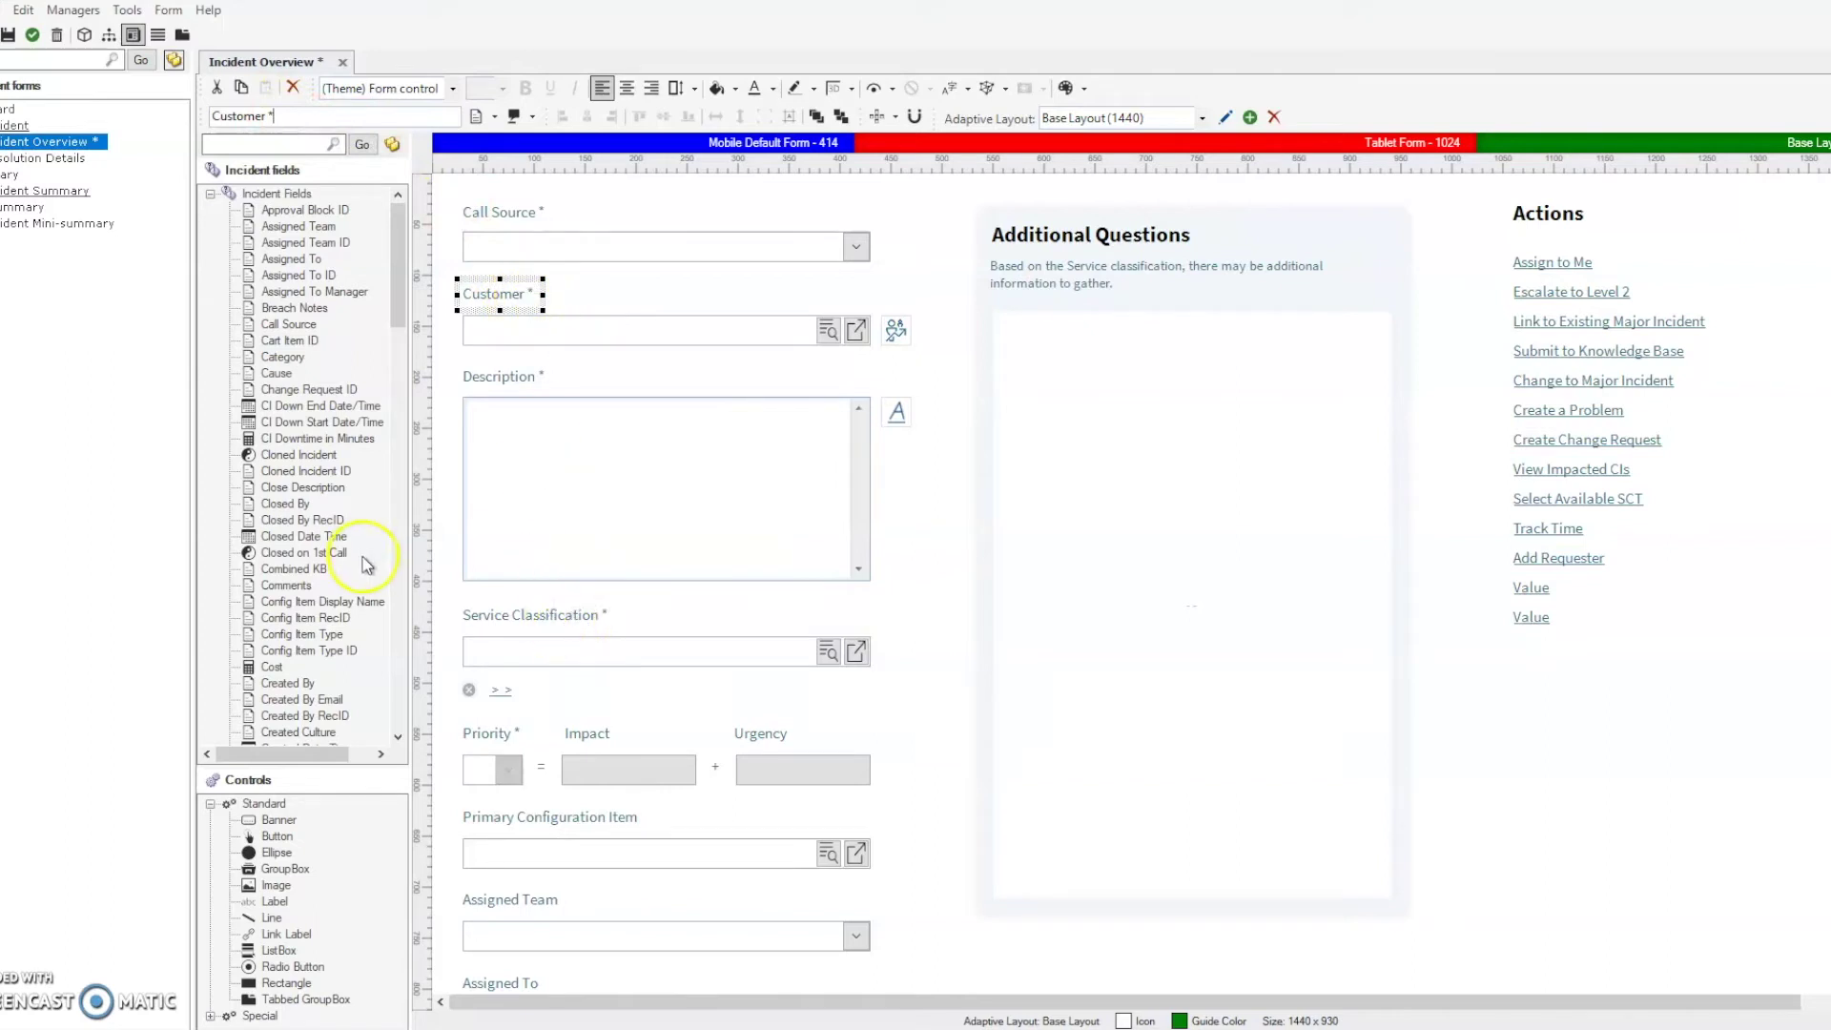
pyautogui.click(9, 37)
# Step: Switch to the Desktop Client and start a new Incident record
pyautogui.moveTo(512, 1029)
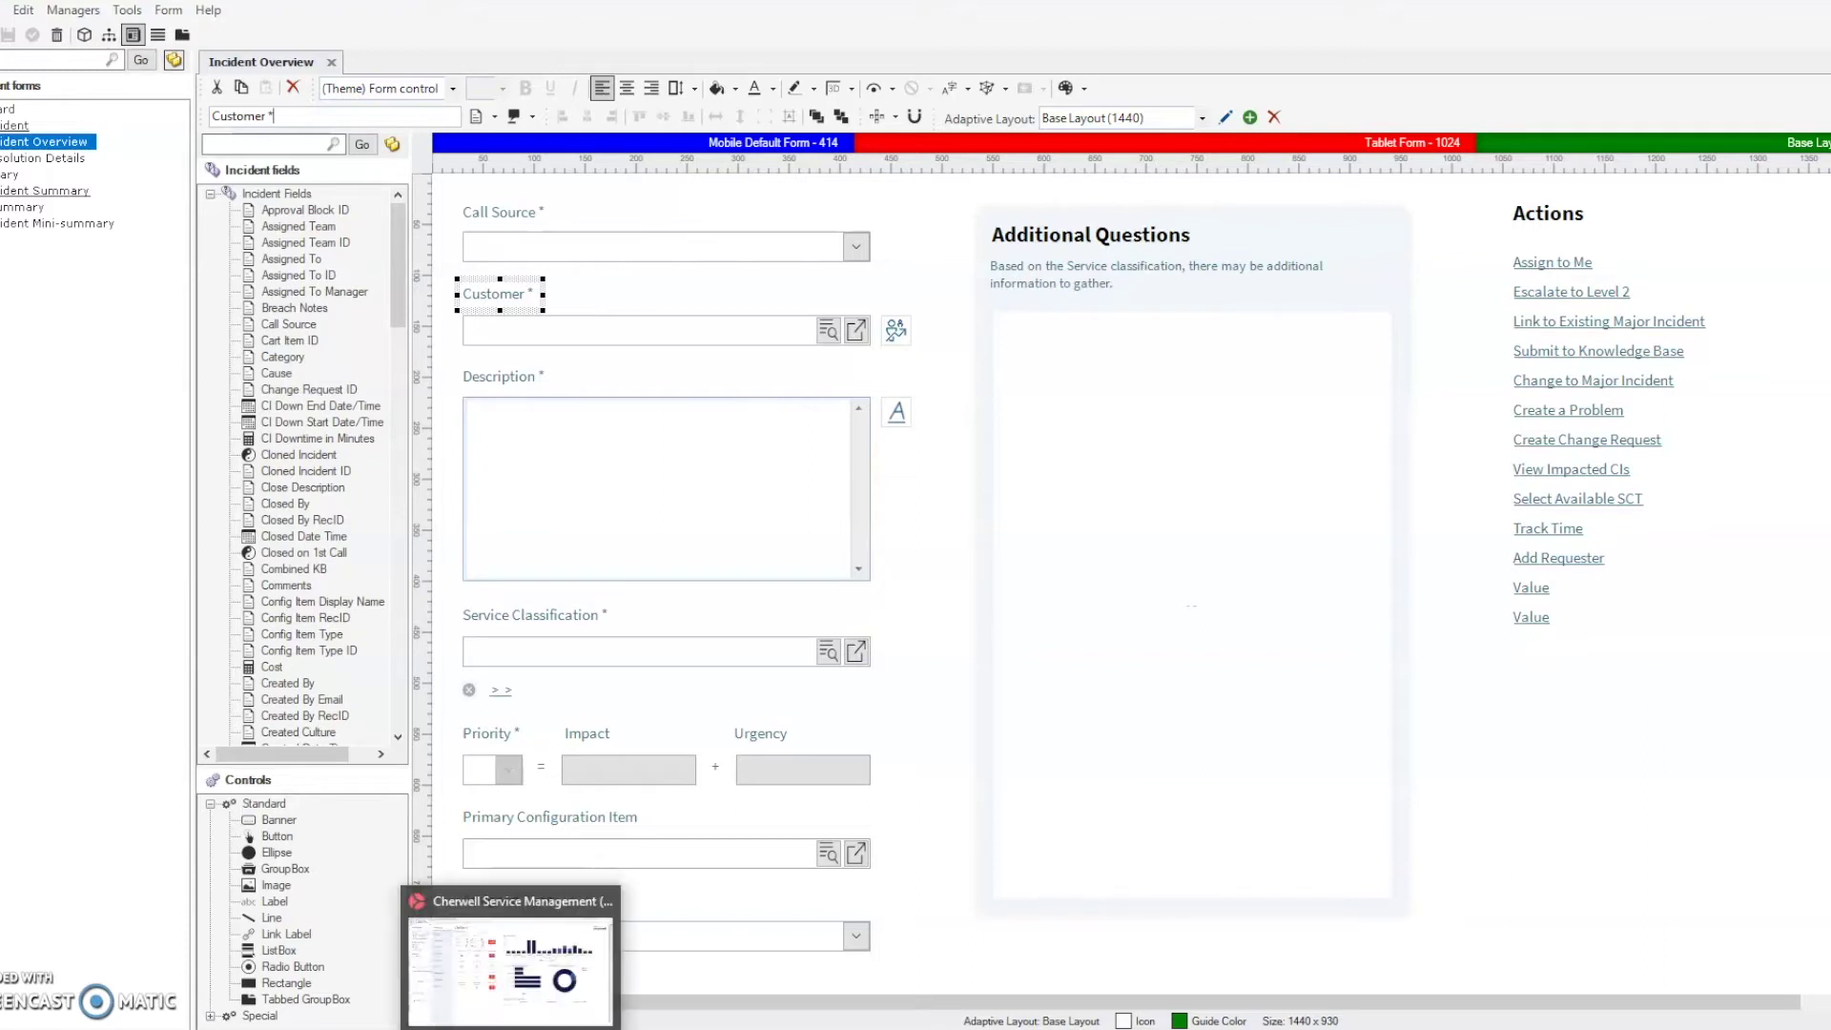
pyautogui.click(512, 968)
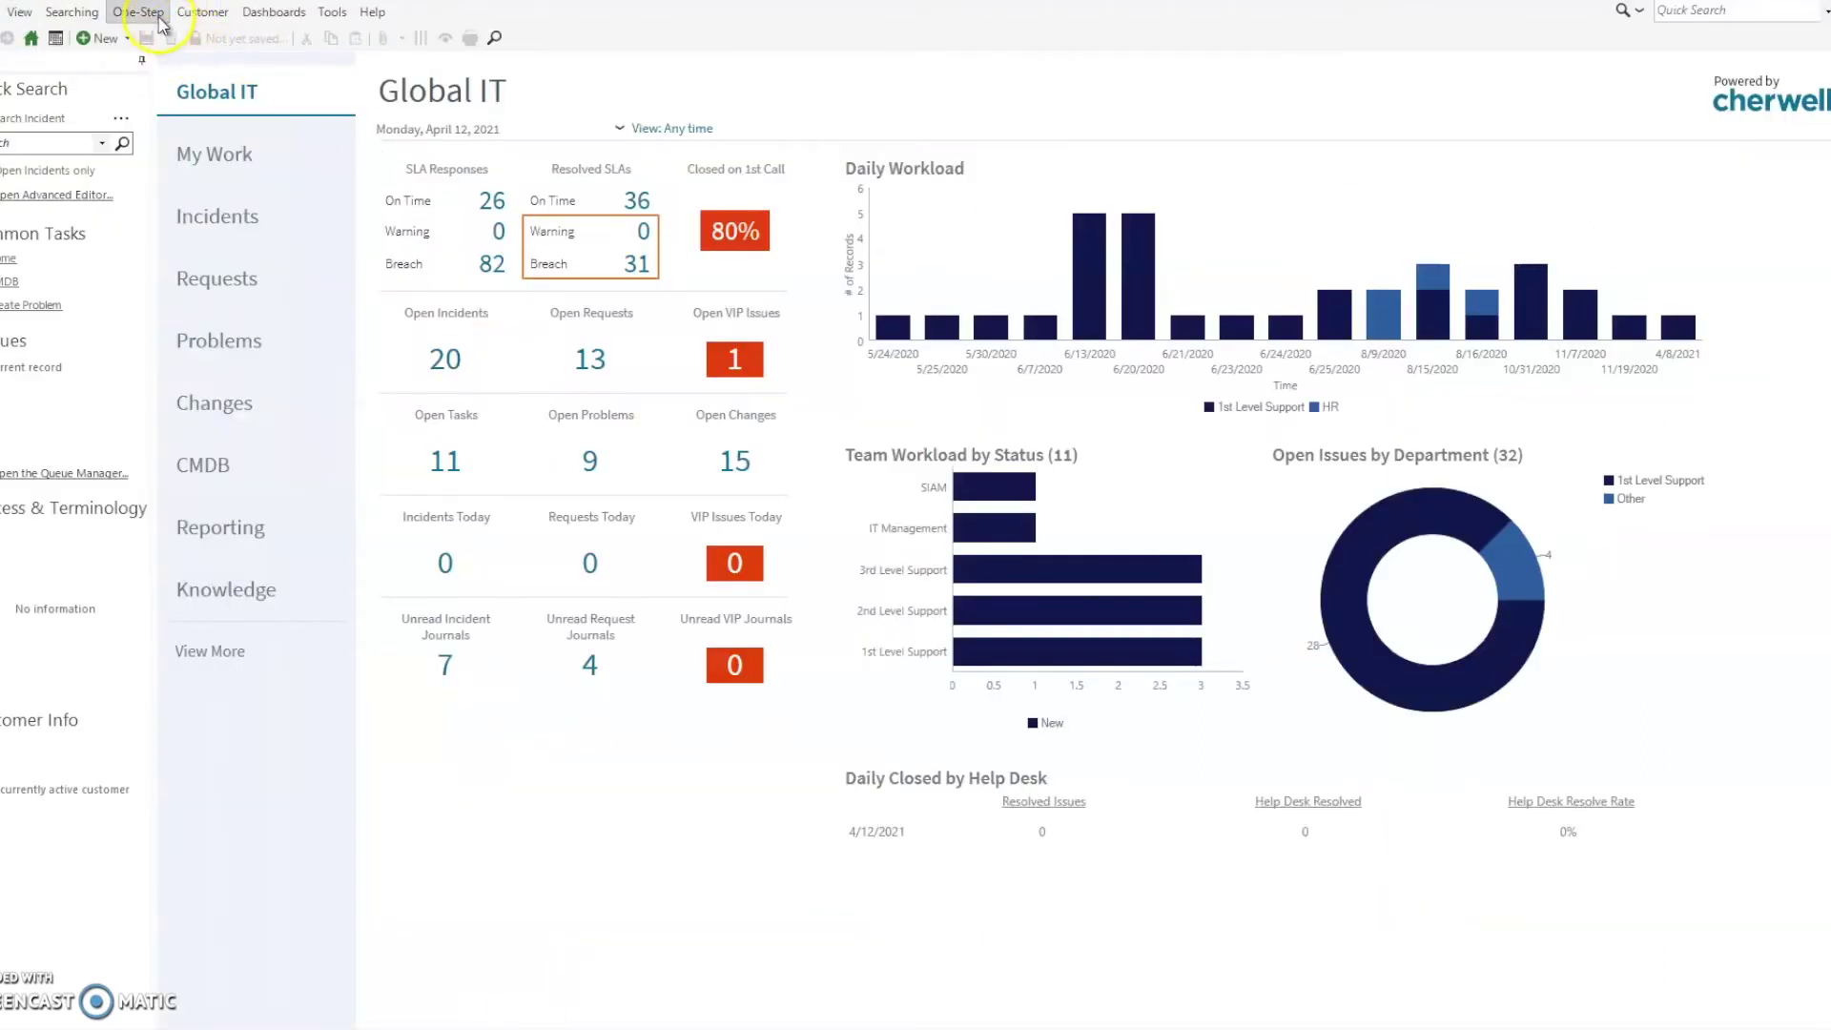
pyautogui.click(101, 38)
pyautogui.click(141, 221)
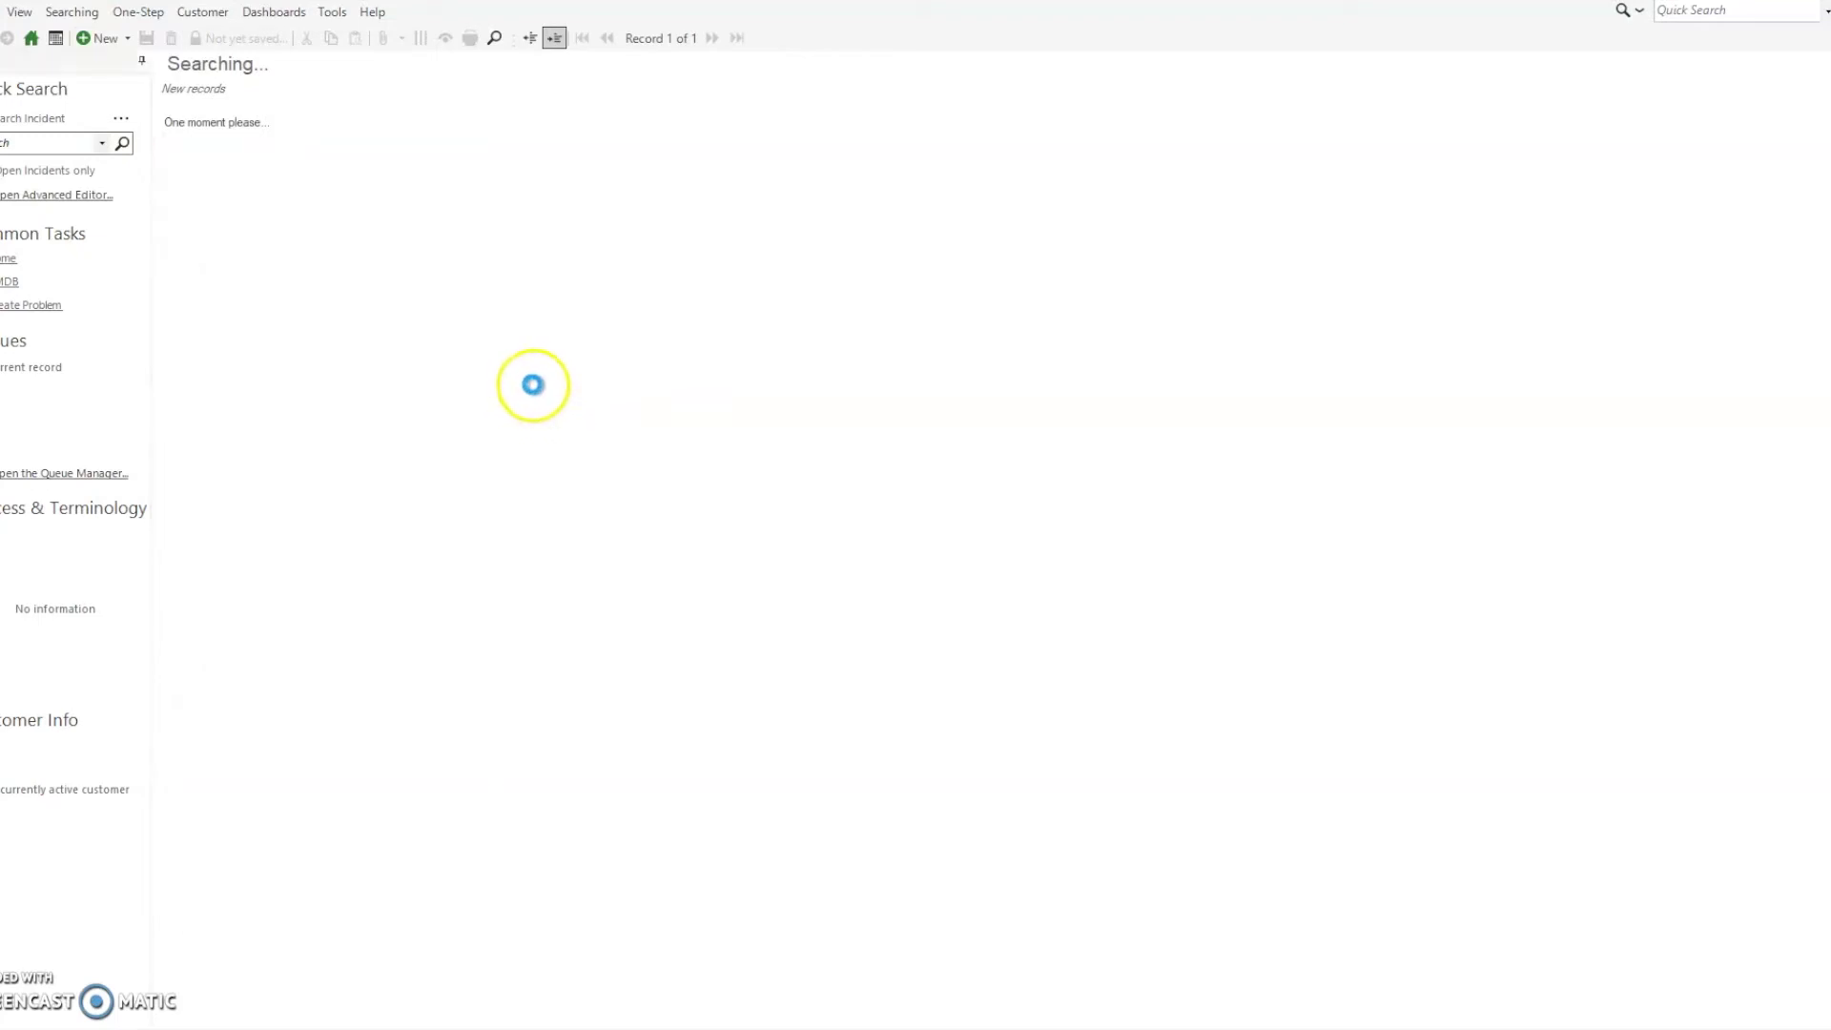
# Step: Choose a customer contact and set the service classification to Change Password
pyautogui.click(556, 398)
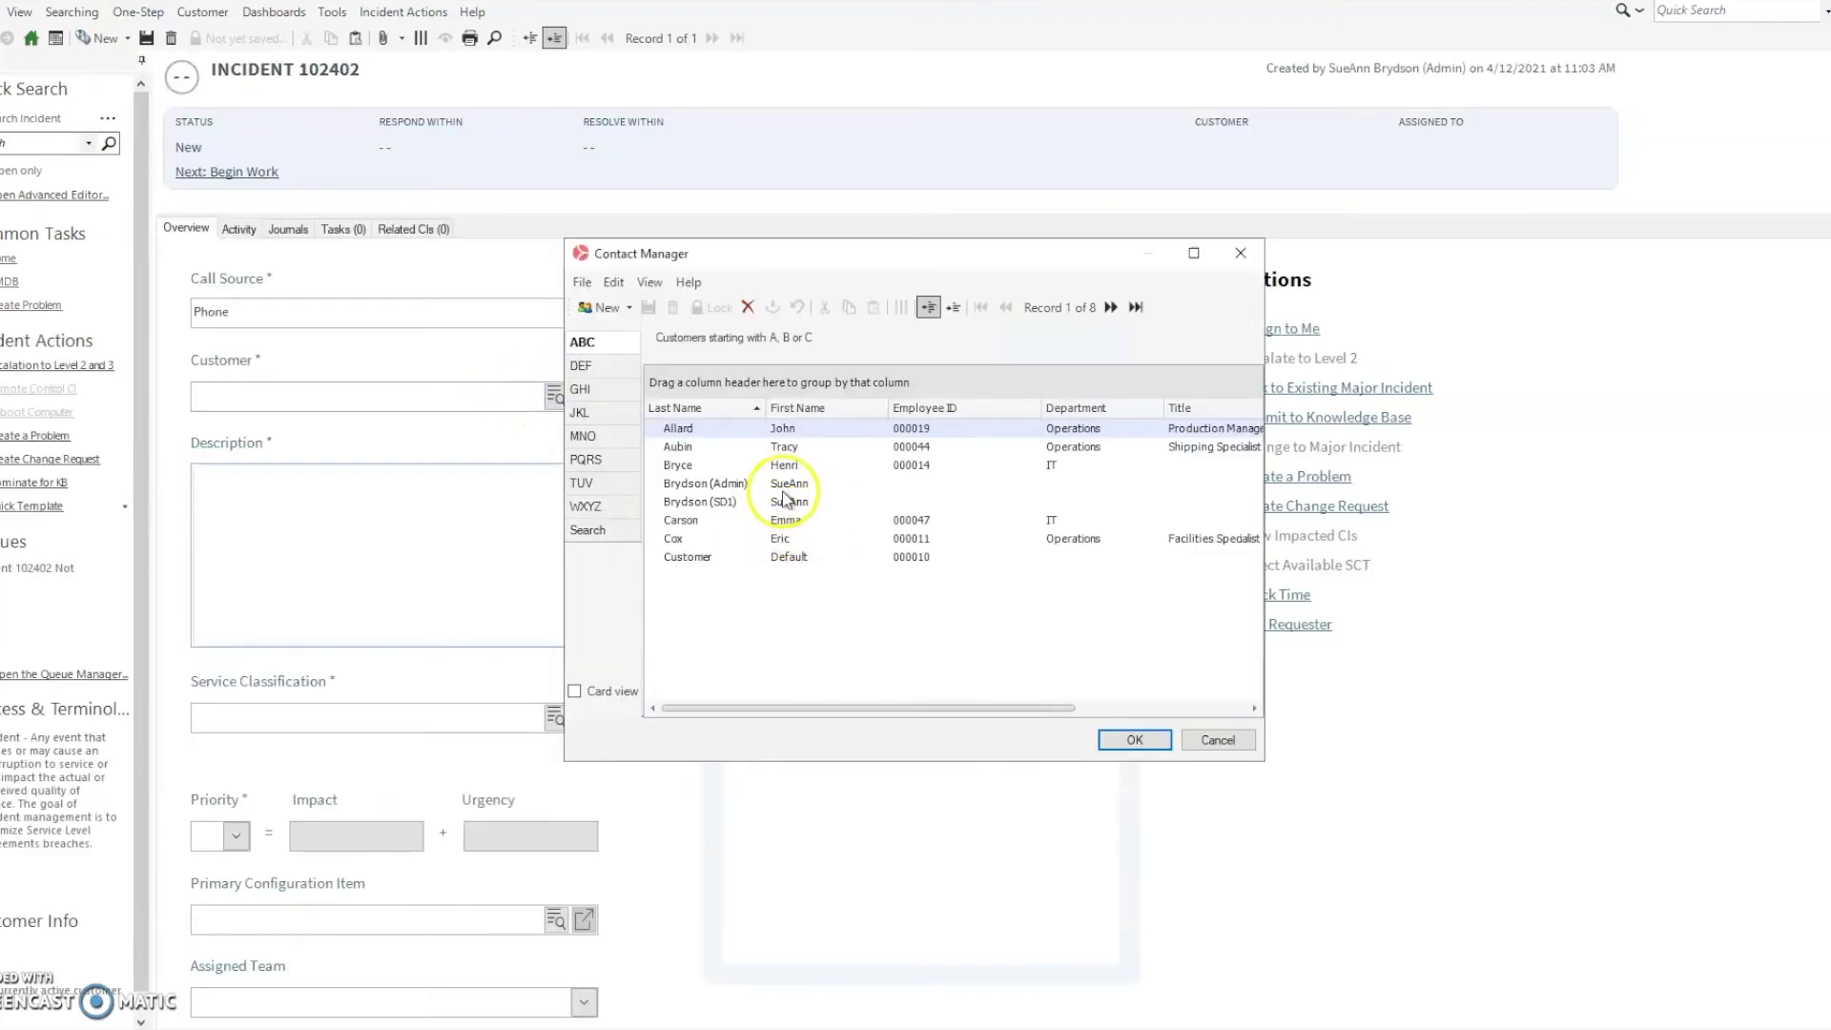
pyautogui.click(677, 465)
pyautogui.doubleClick(677, 465)
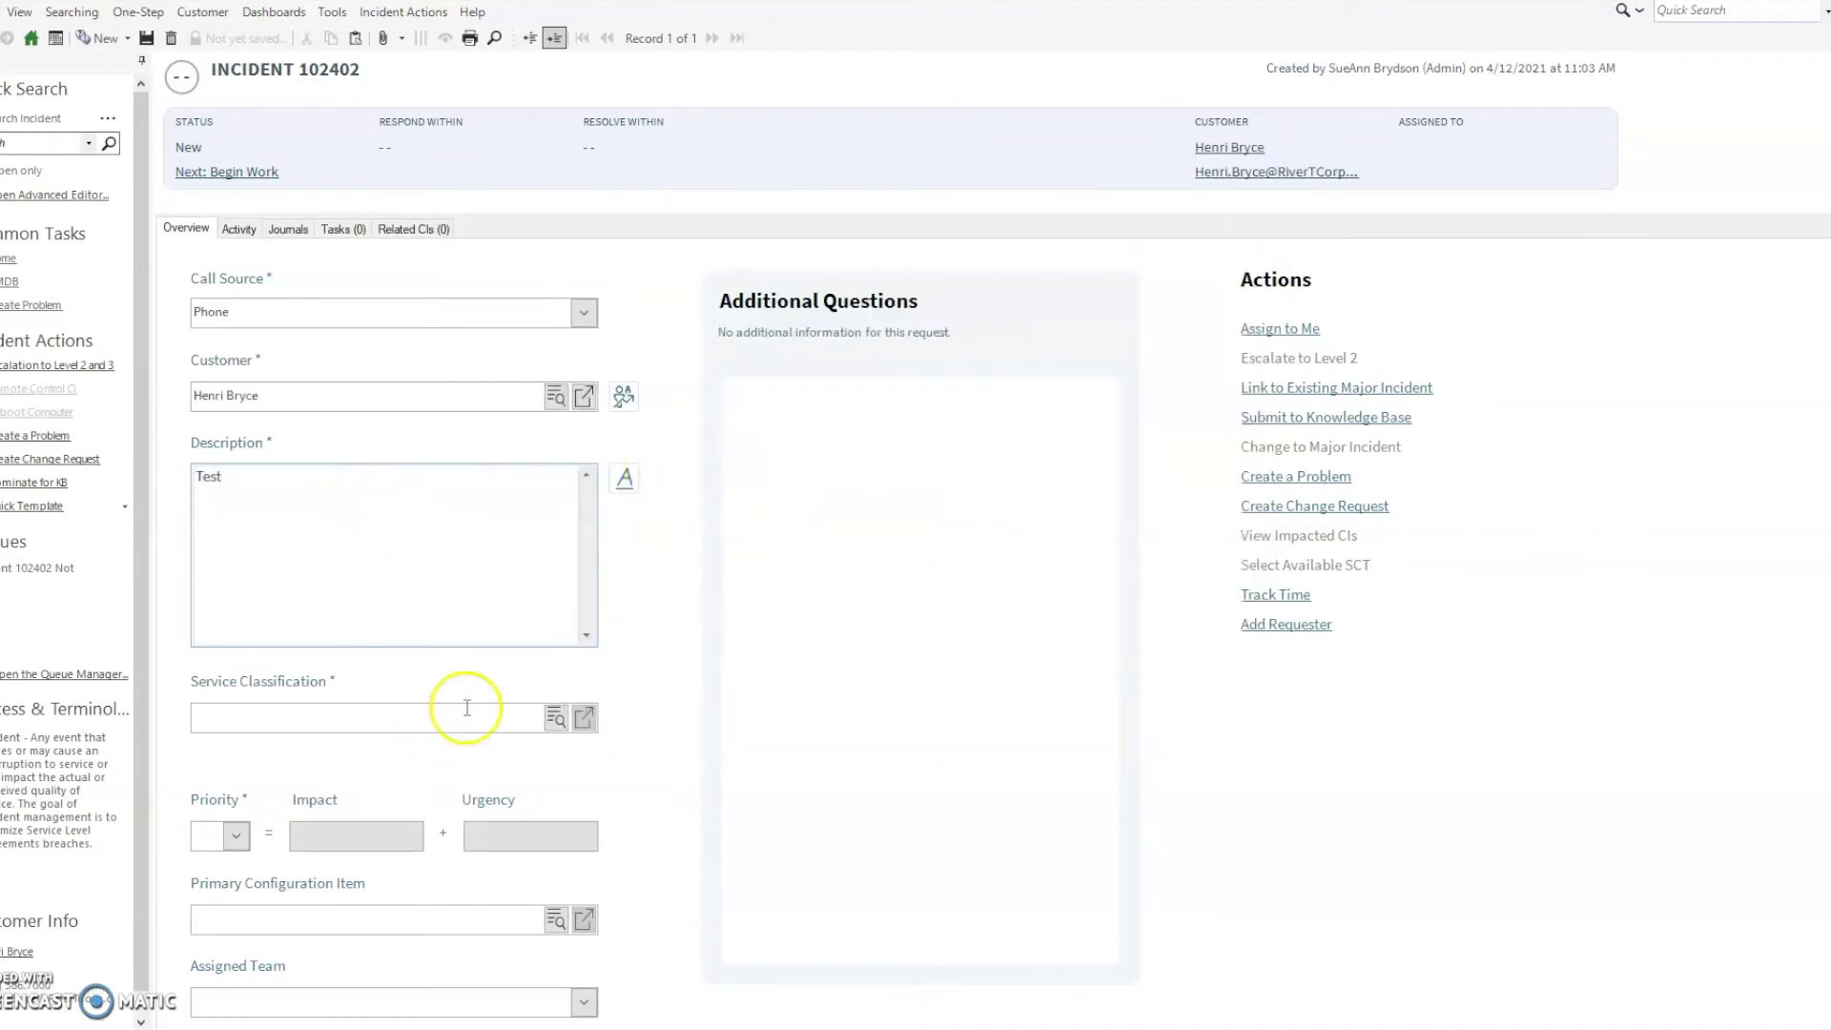
pyautogui.click(556, 718)
pyautogui.doubleClick(863, 525)
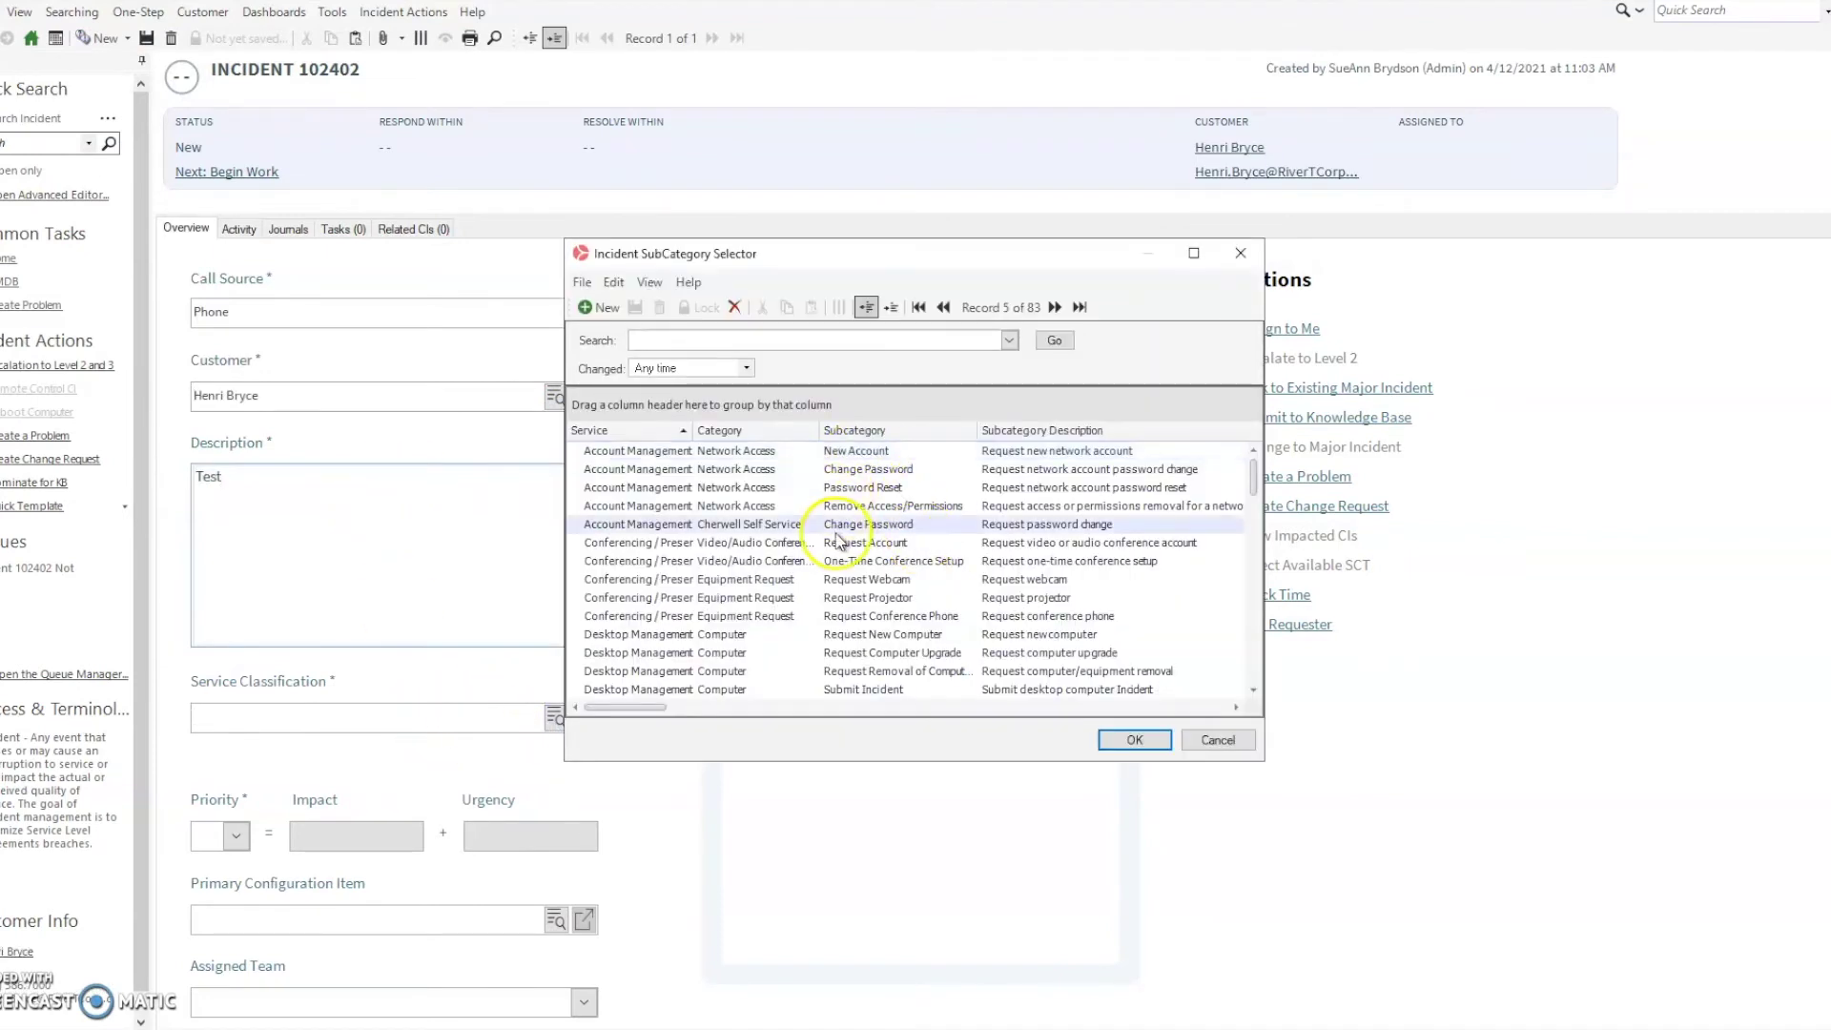
# Step: Try saving the incident and dismiss the error about the missing Priority
pyautogui.click(147, 39)
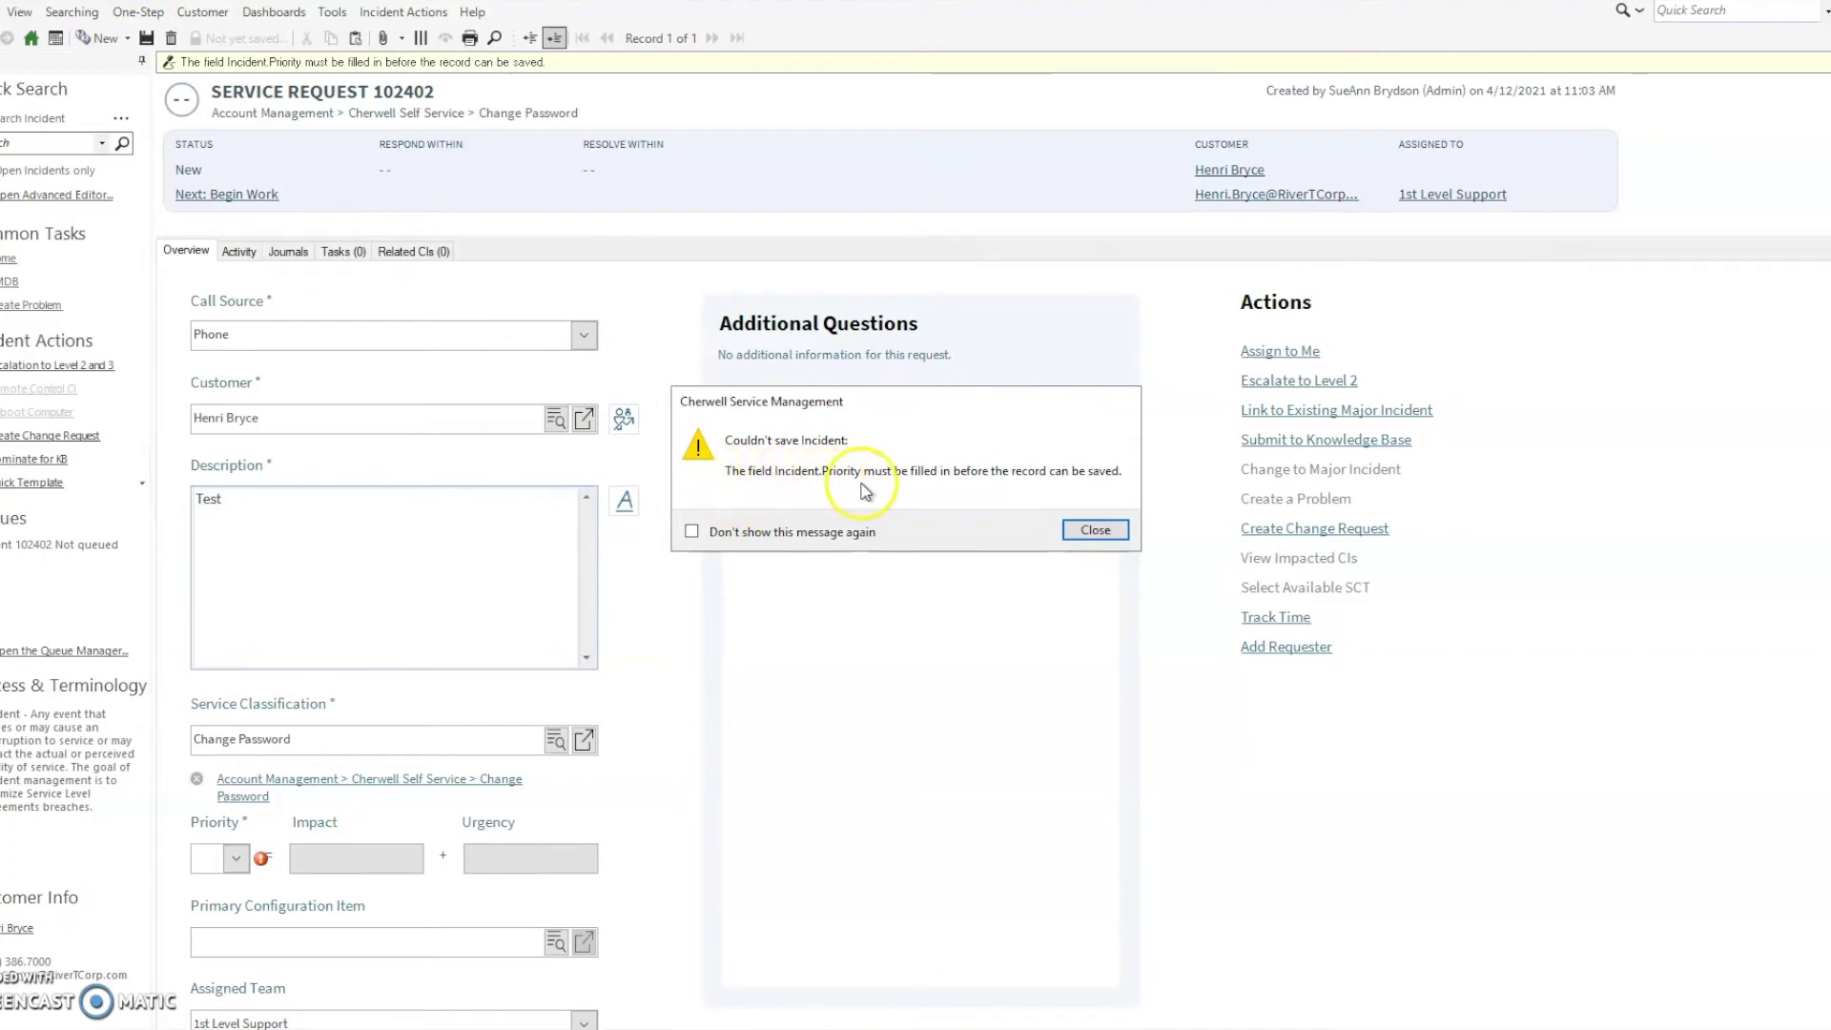
pyautogui.click(1095, 530)
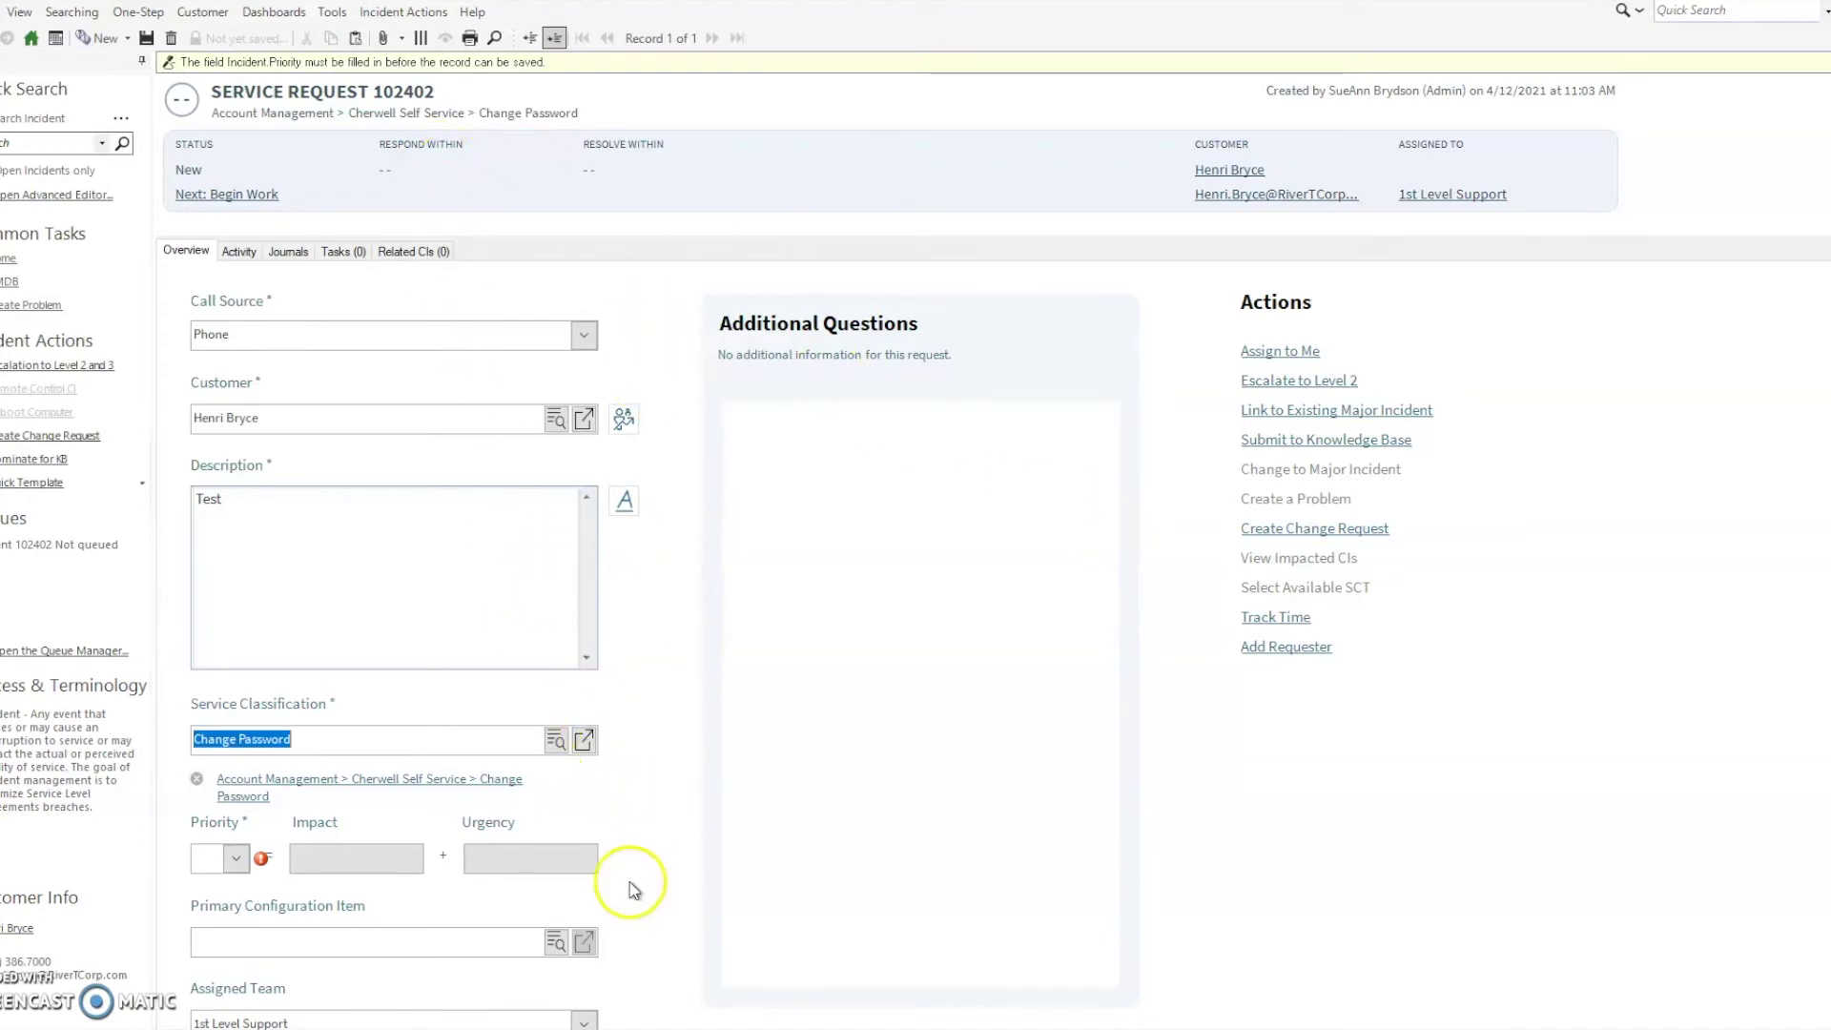
pyautogui.moveTo(461, 1029)
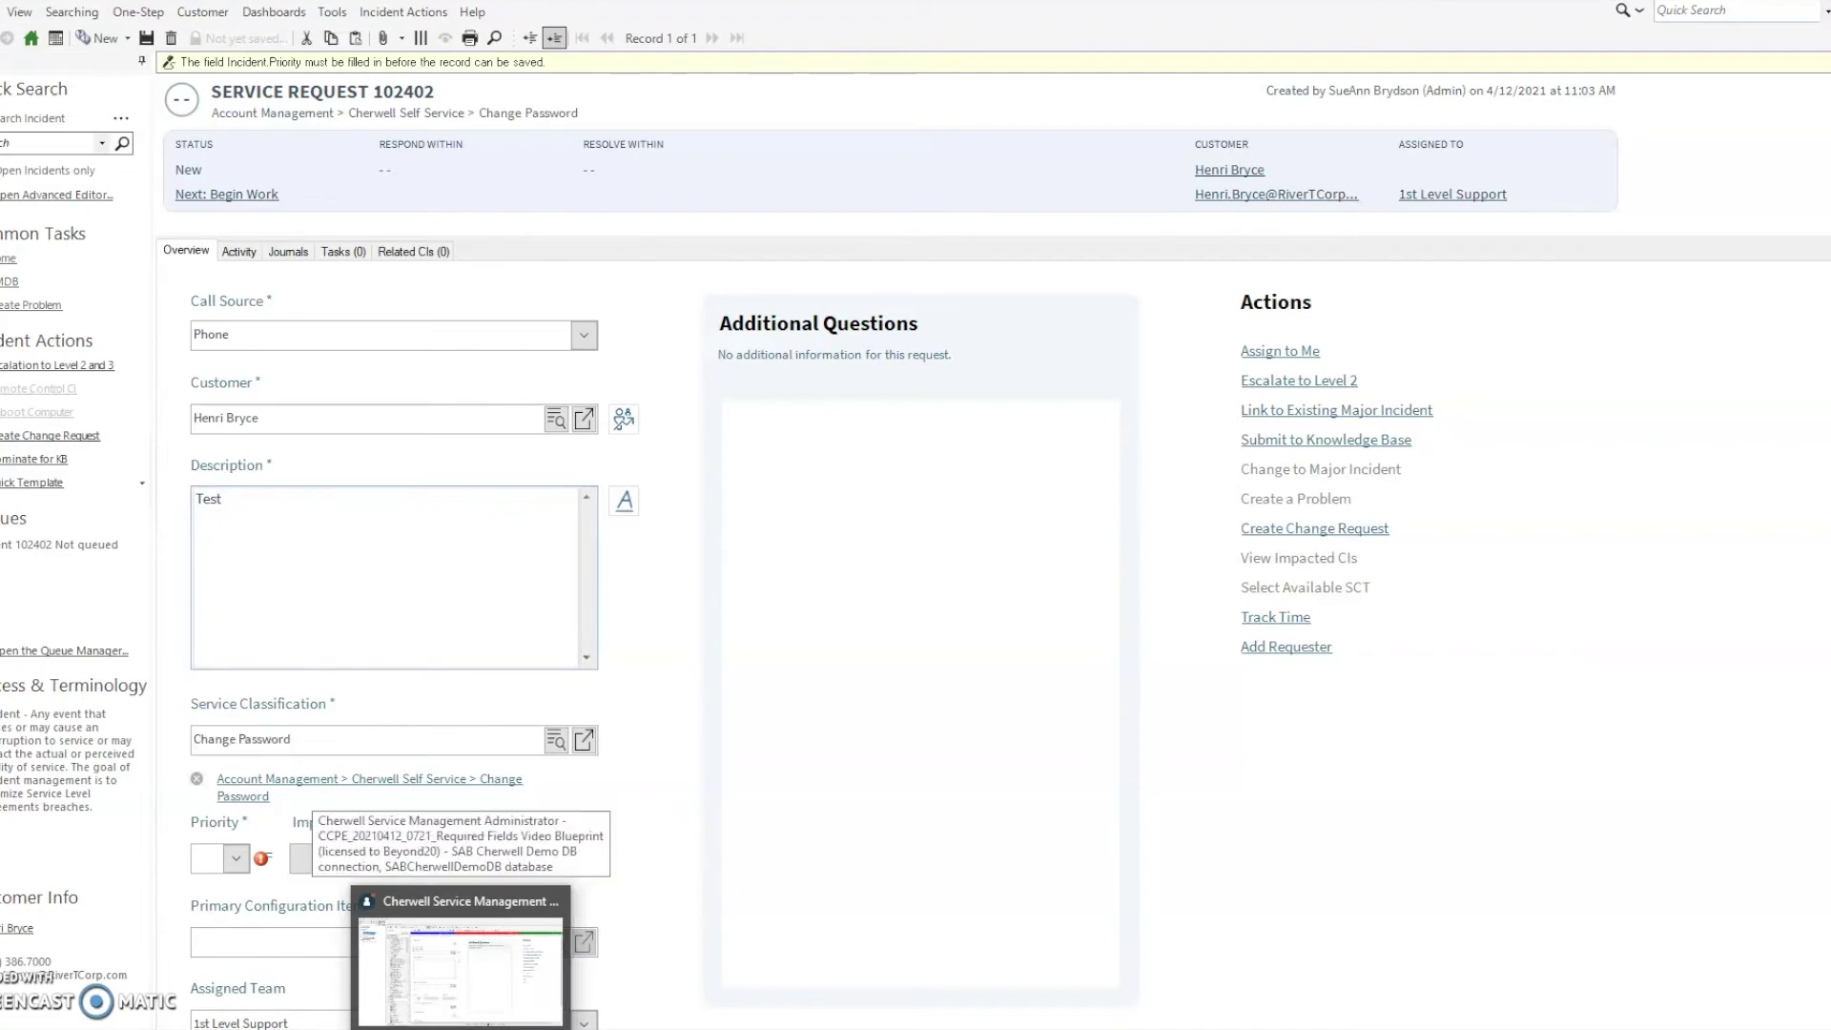
# Step: Back in the Administrator, list Incident's fields sorted by Name and open the Priority field's properties
pyautogui.click(461, 973)
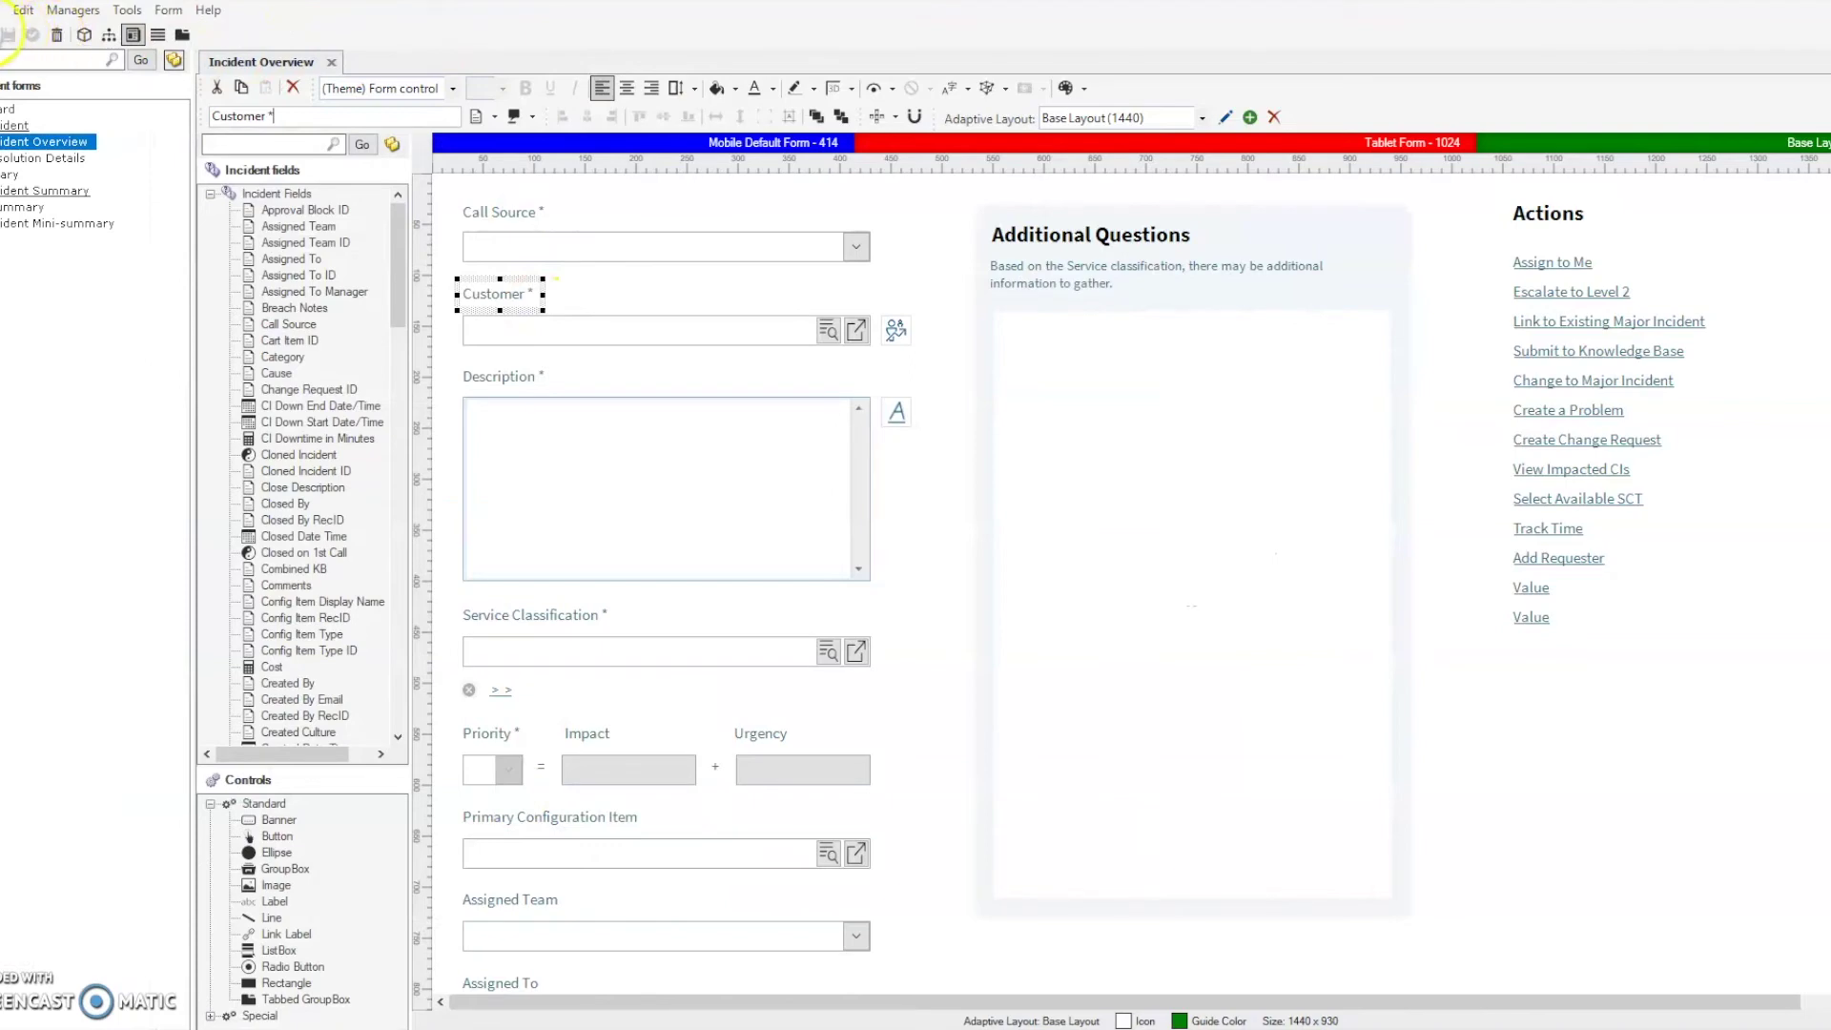
pyautogui.click(92, 103)
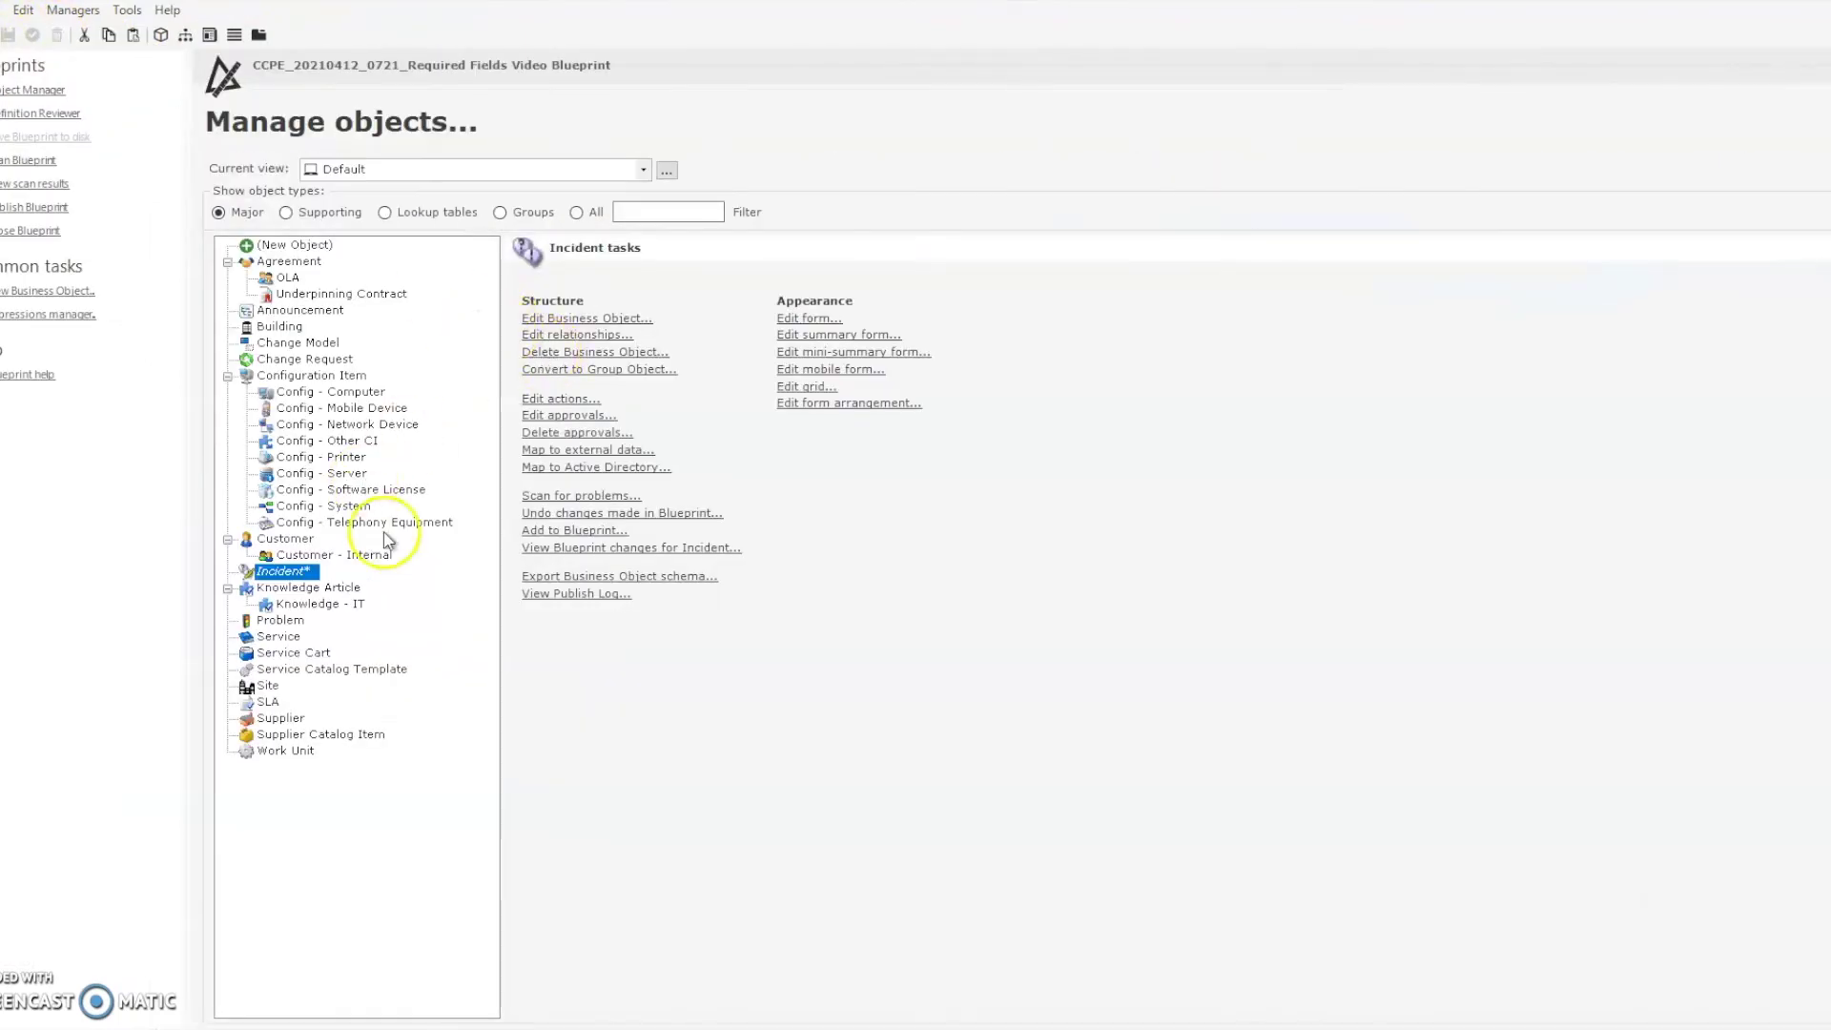
pyautogui.click(611, 318)
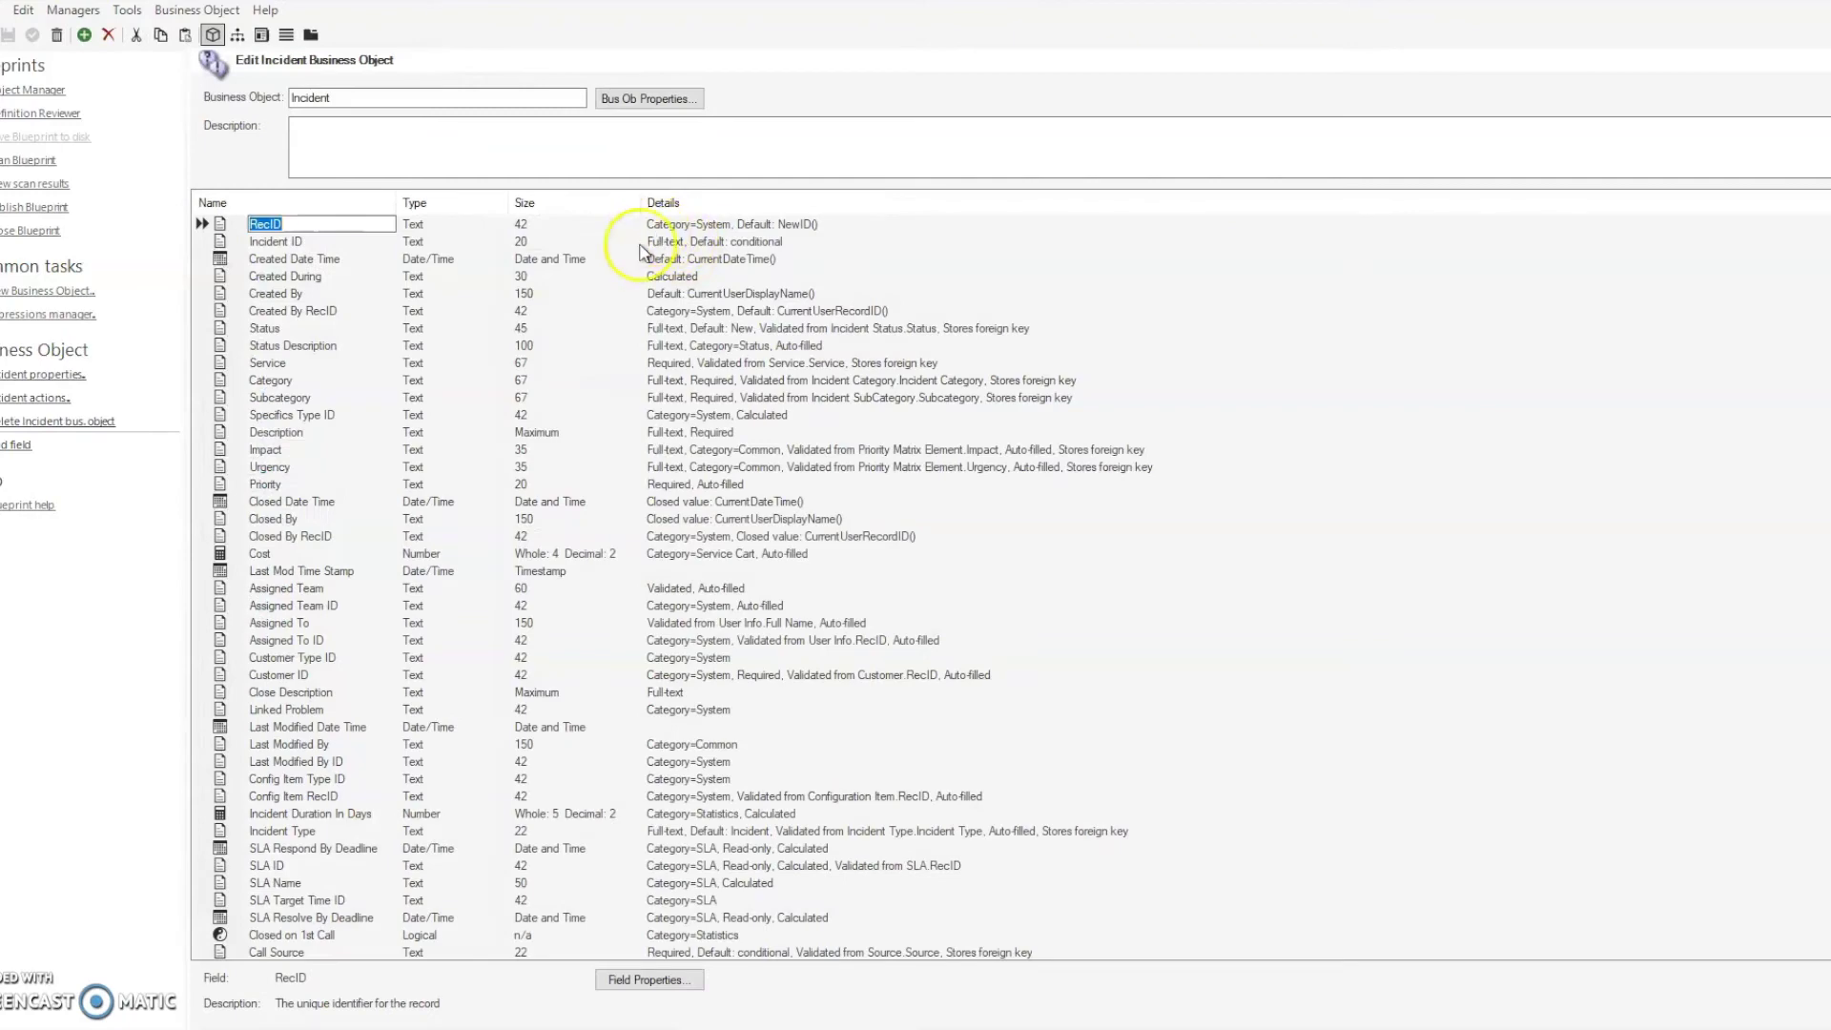
pyautogui.click(307, 204)
pyautogui.scroll(-8, 265, 491)
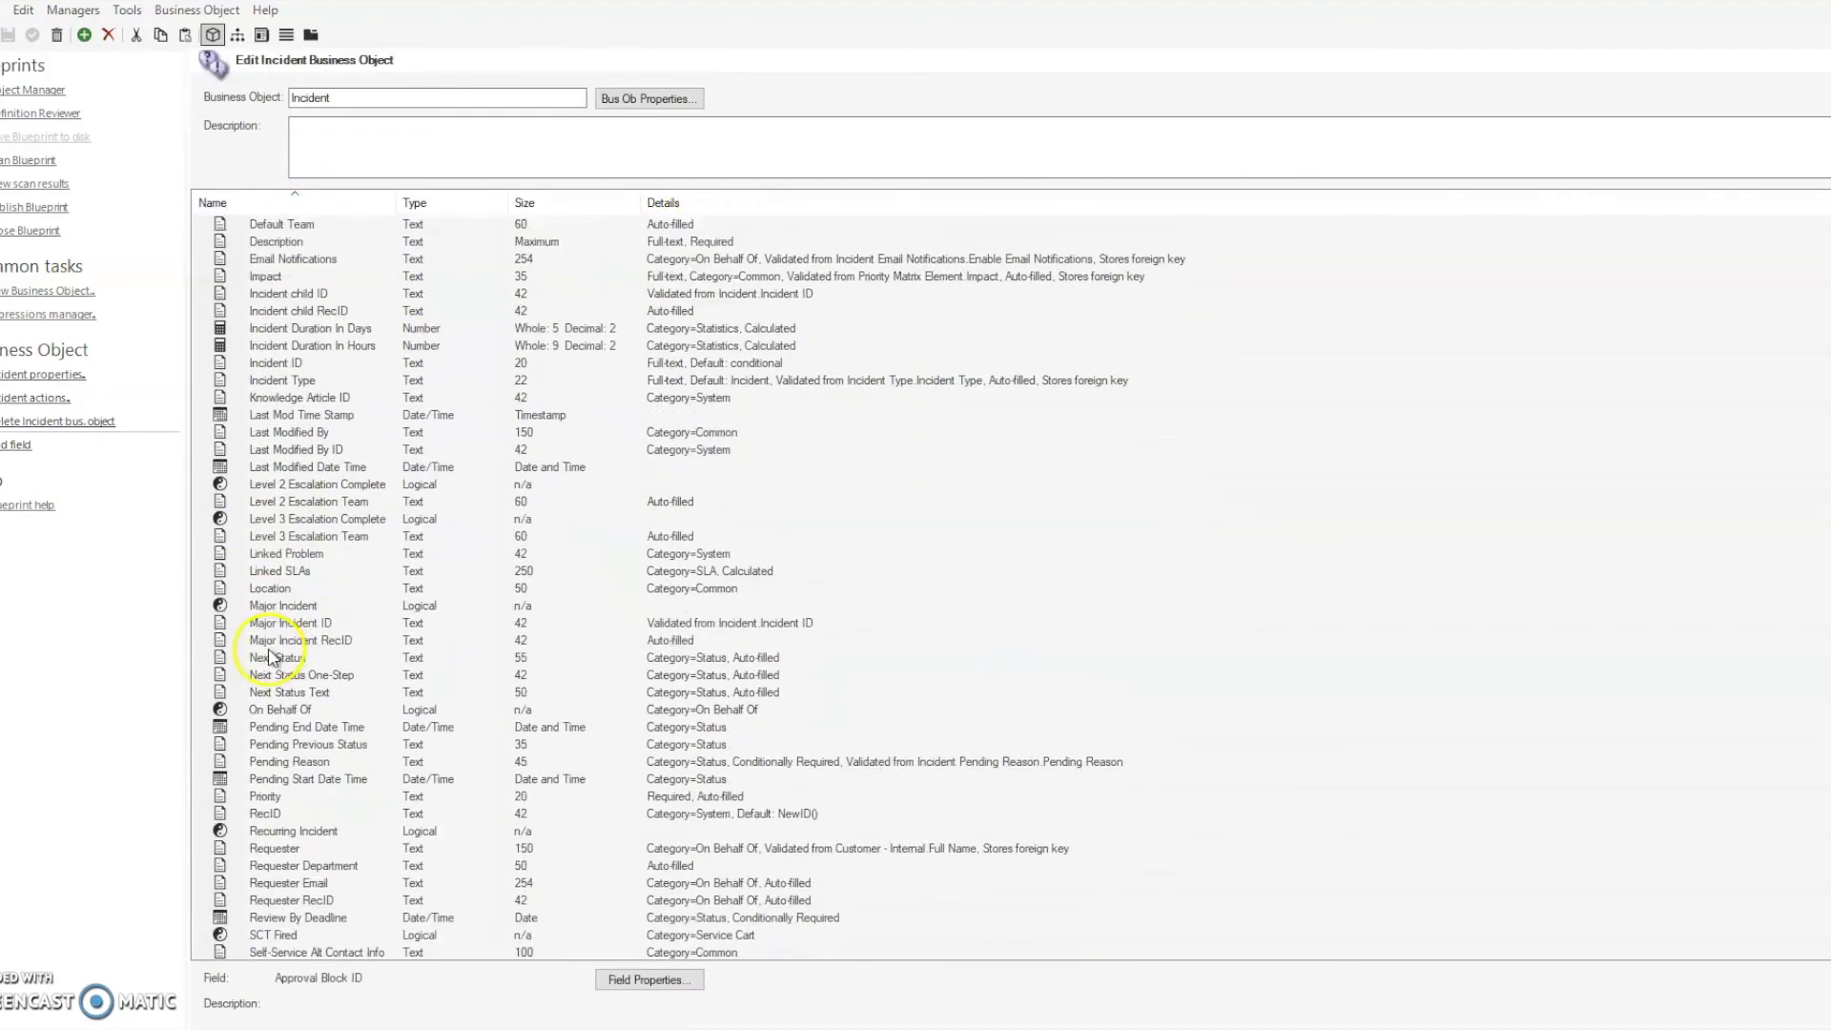
pyautogui.click(225, 800)
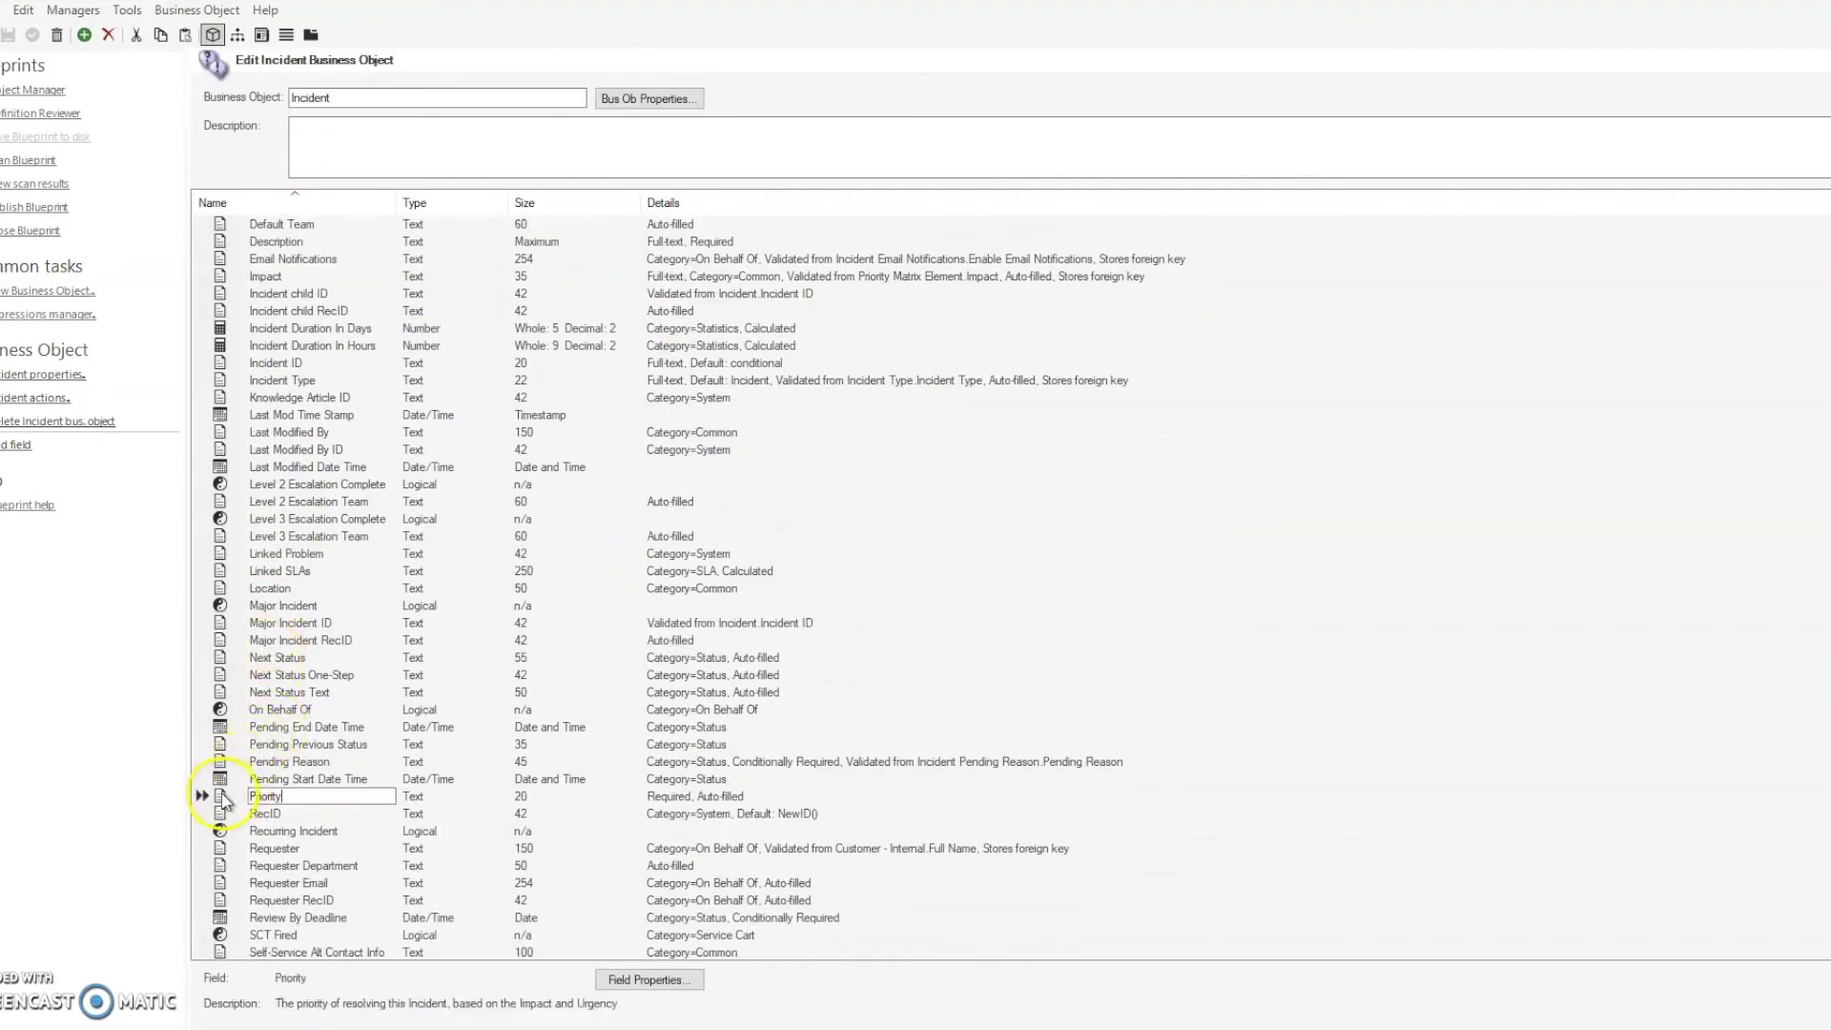
pyautogui.doubleClick(225, 800)
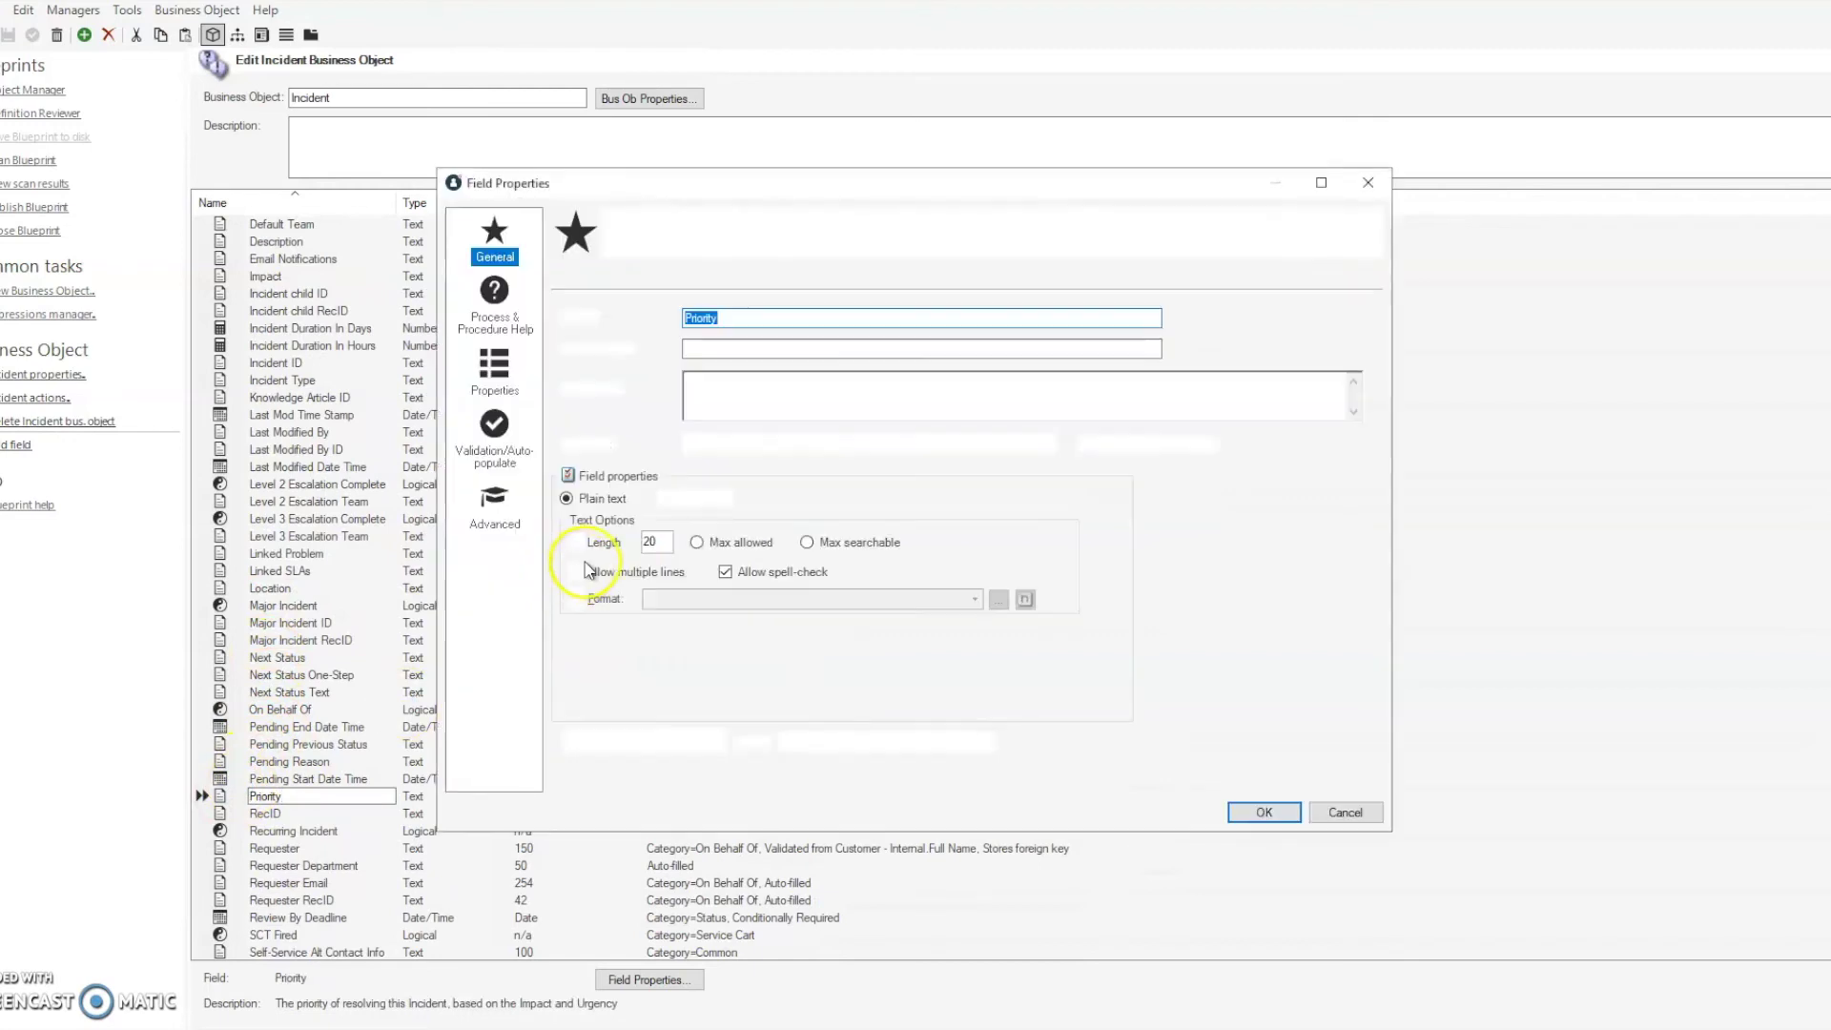
# Step: Set Priority Required for save with Custom Error 'Priority must be filled in prior to saving this Incident.'
pyautogui.click(493, 372)
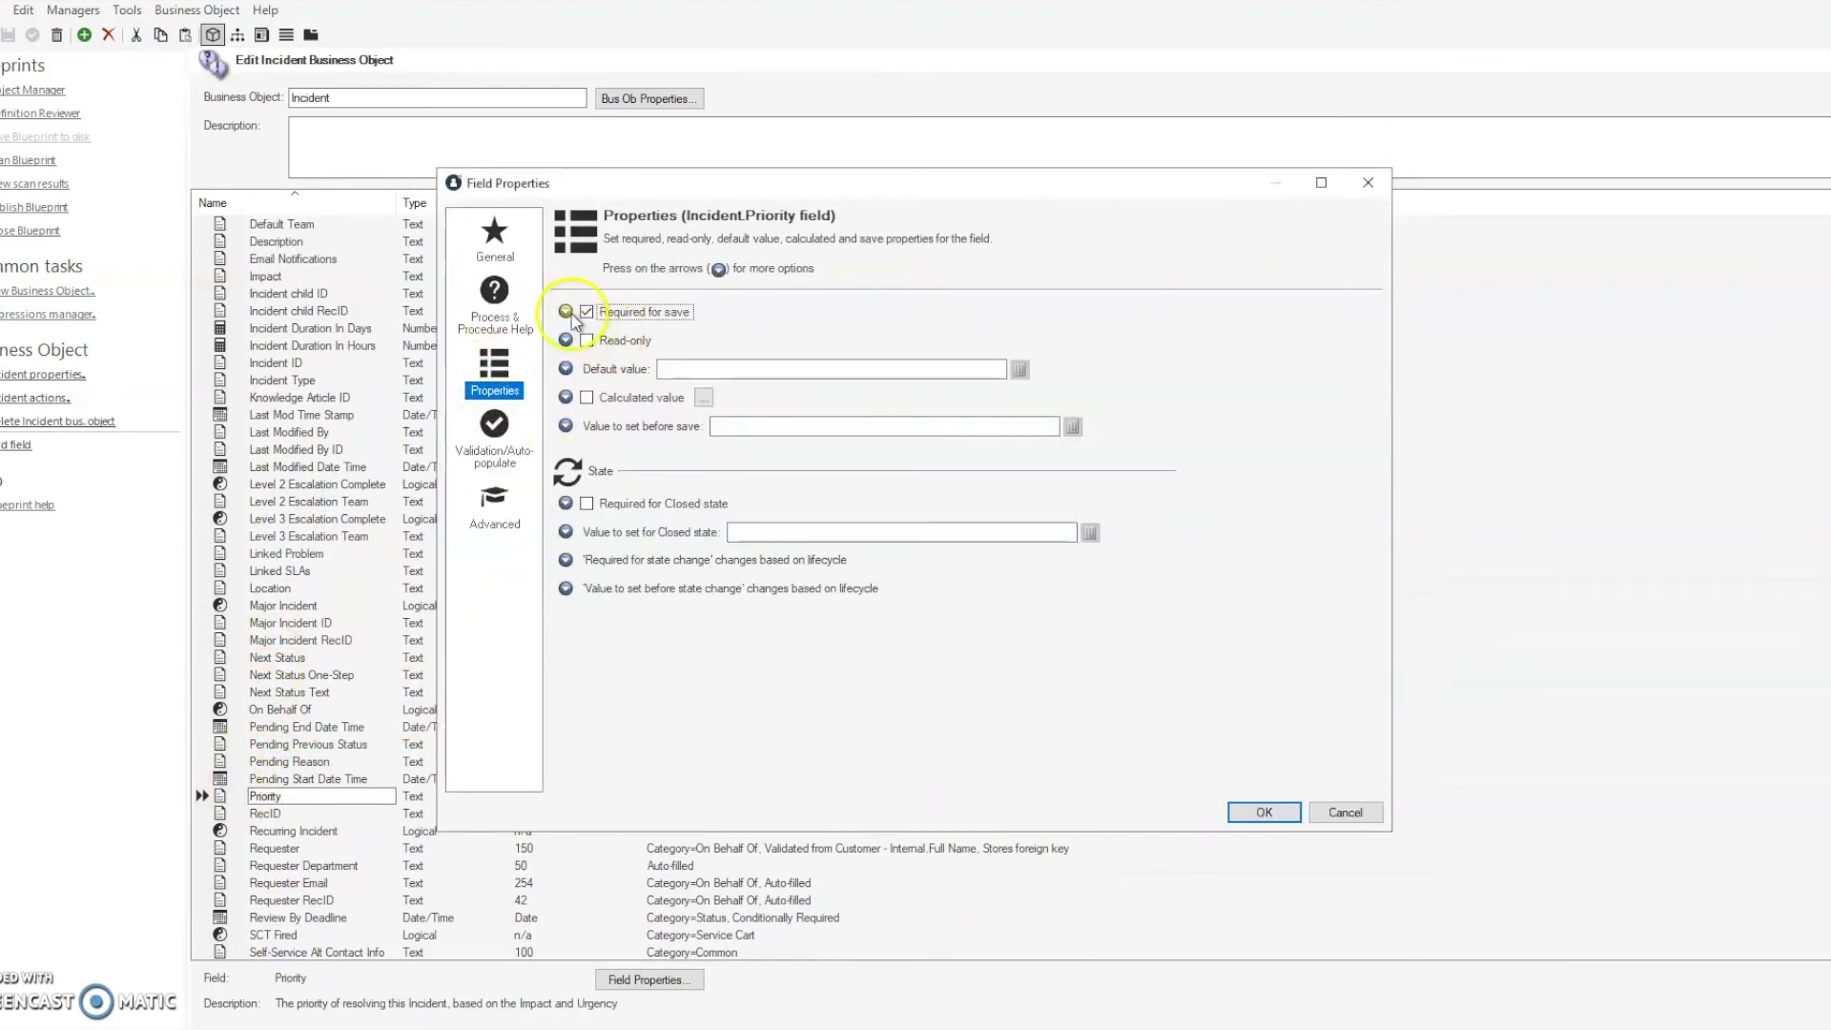
pyautogui.click(566, 314)
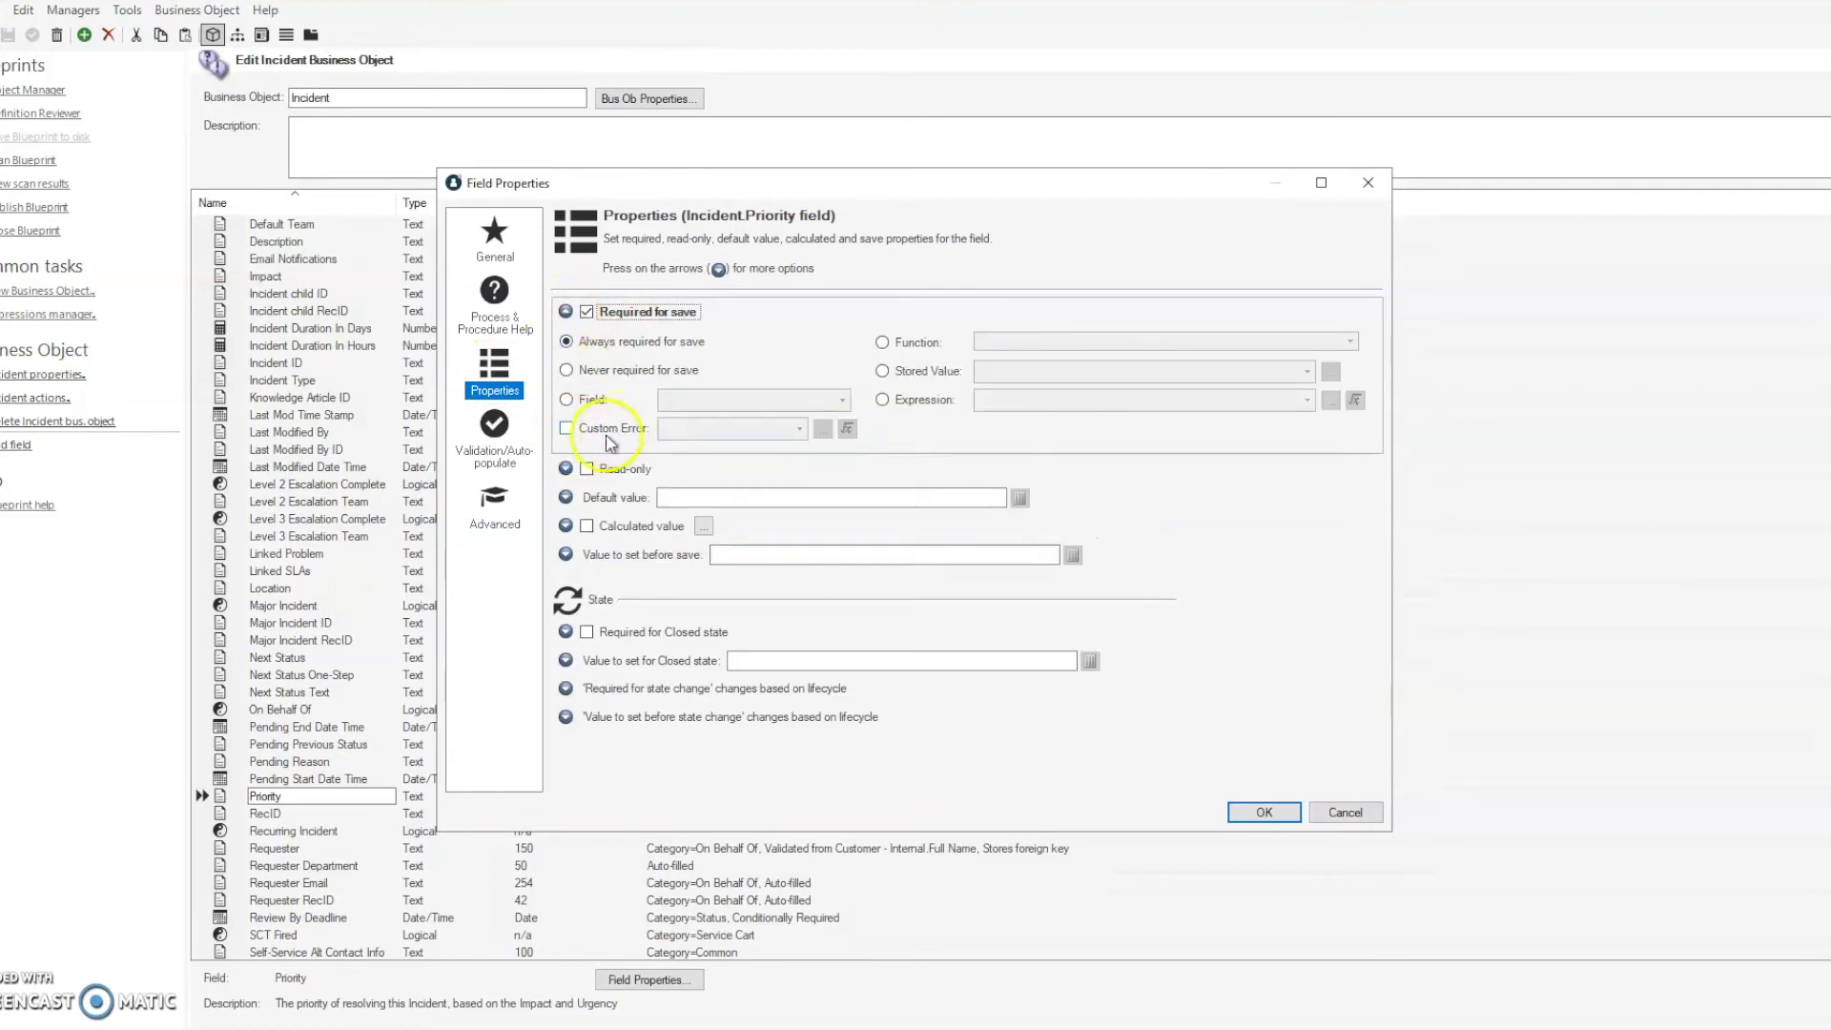
pyautogui.click(567, 429)
pyautogui.click(847, 430)
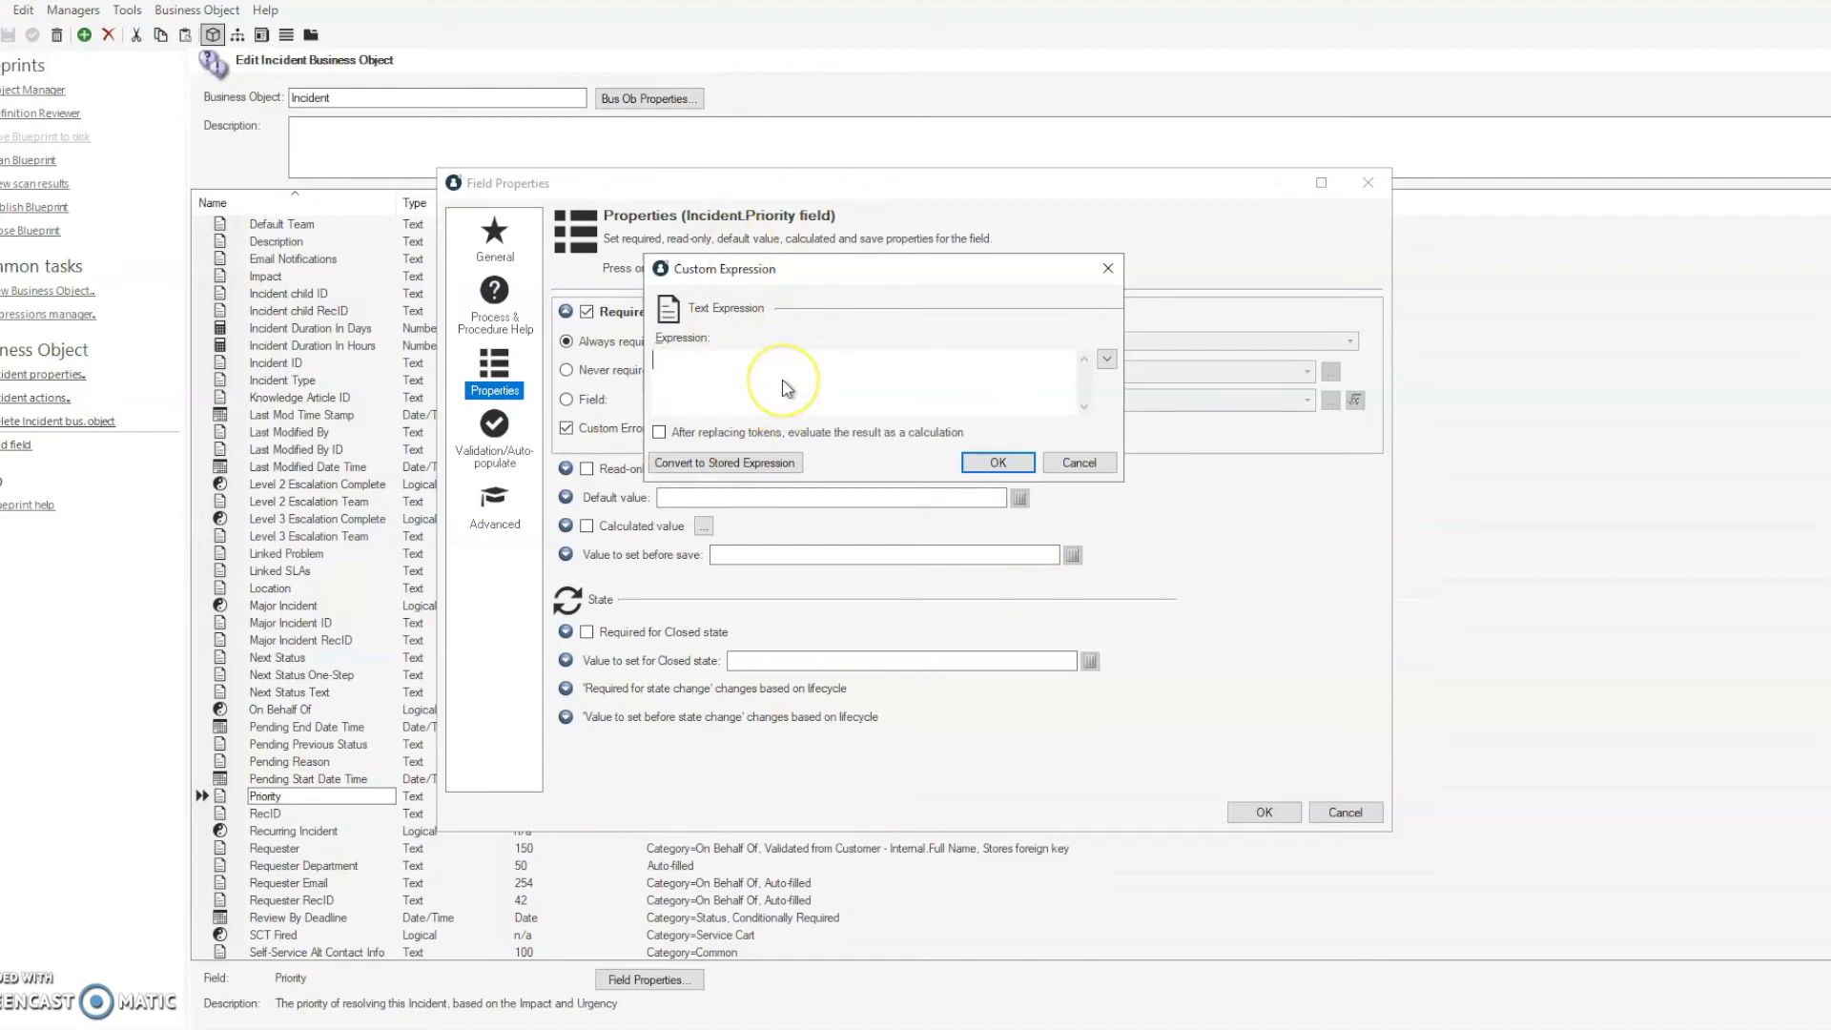
pyautogui.write('Priority must be filled in prior to saving this Incident.')
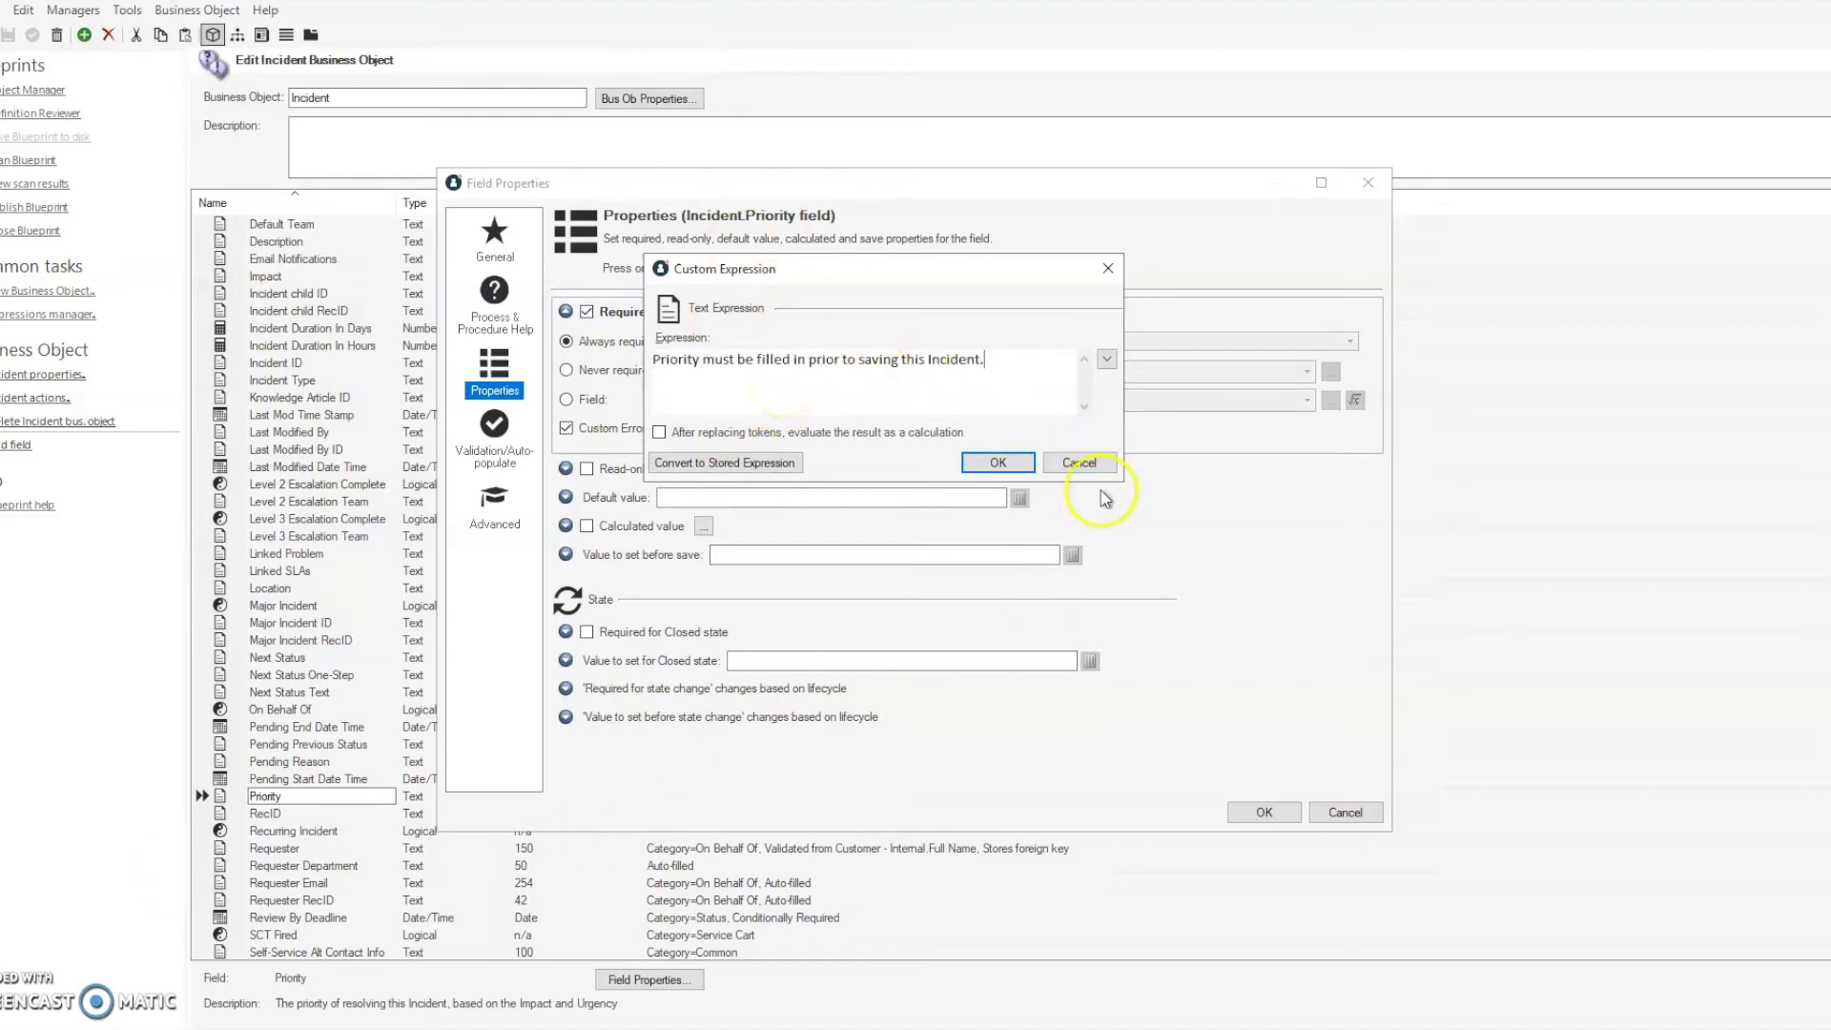
pyautogui.click(998, 463)
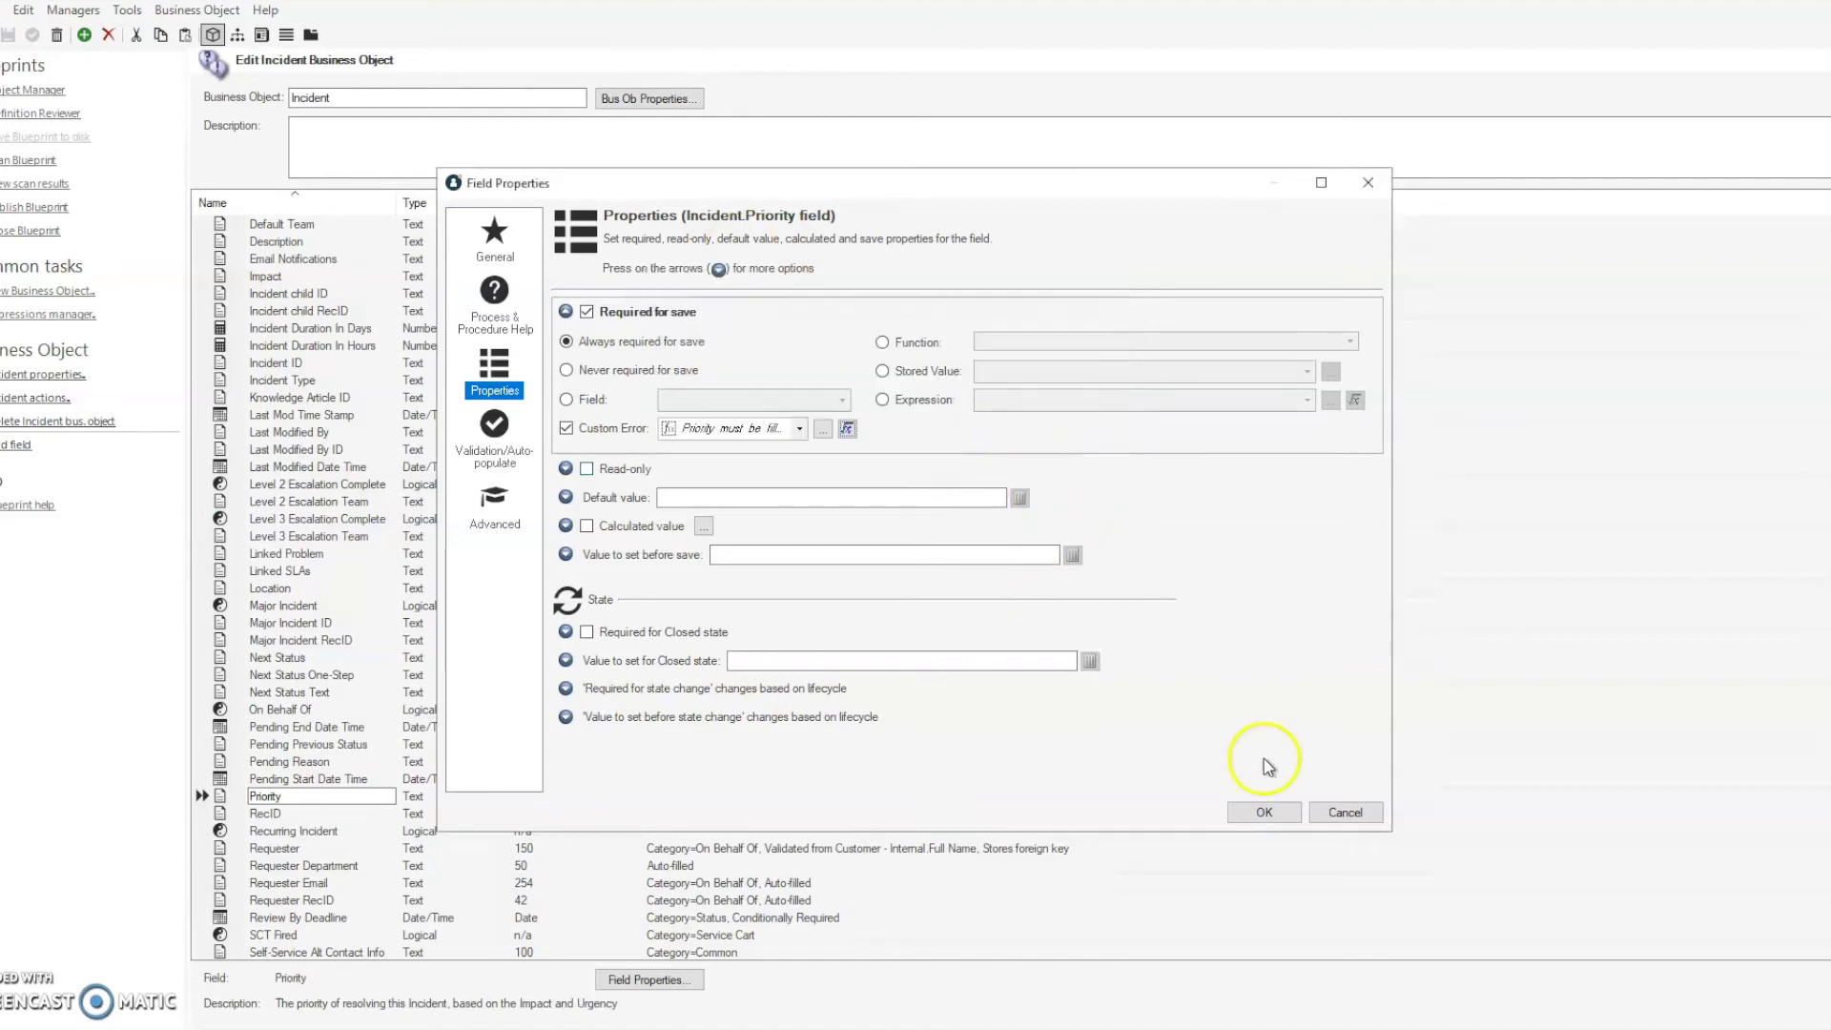
pyautogui.click(1261, 812)
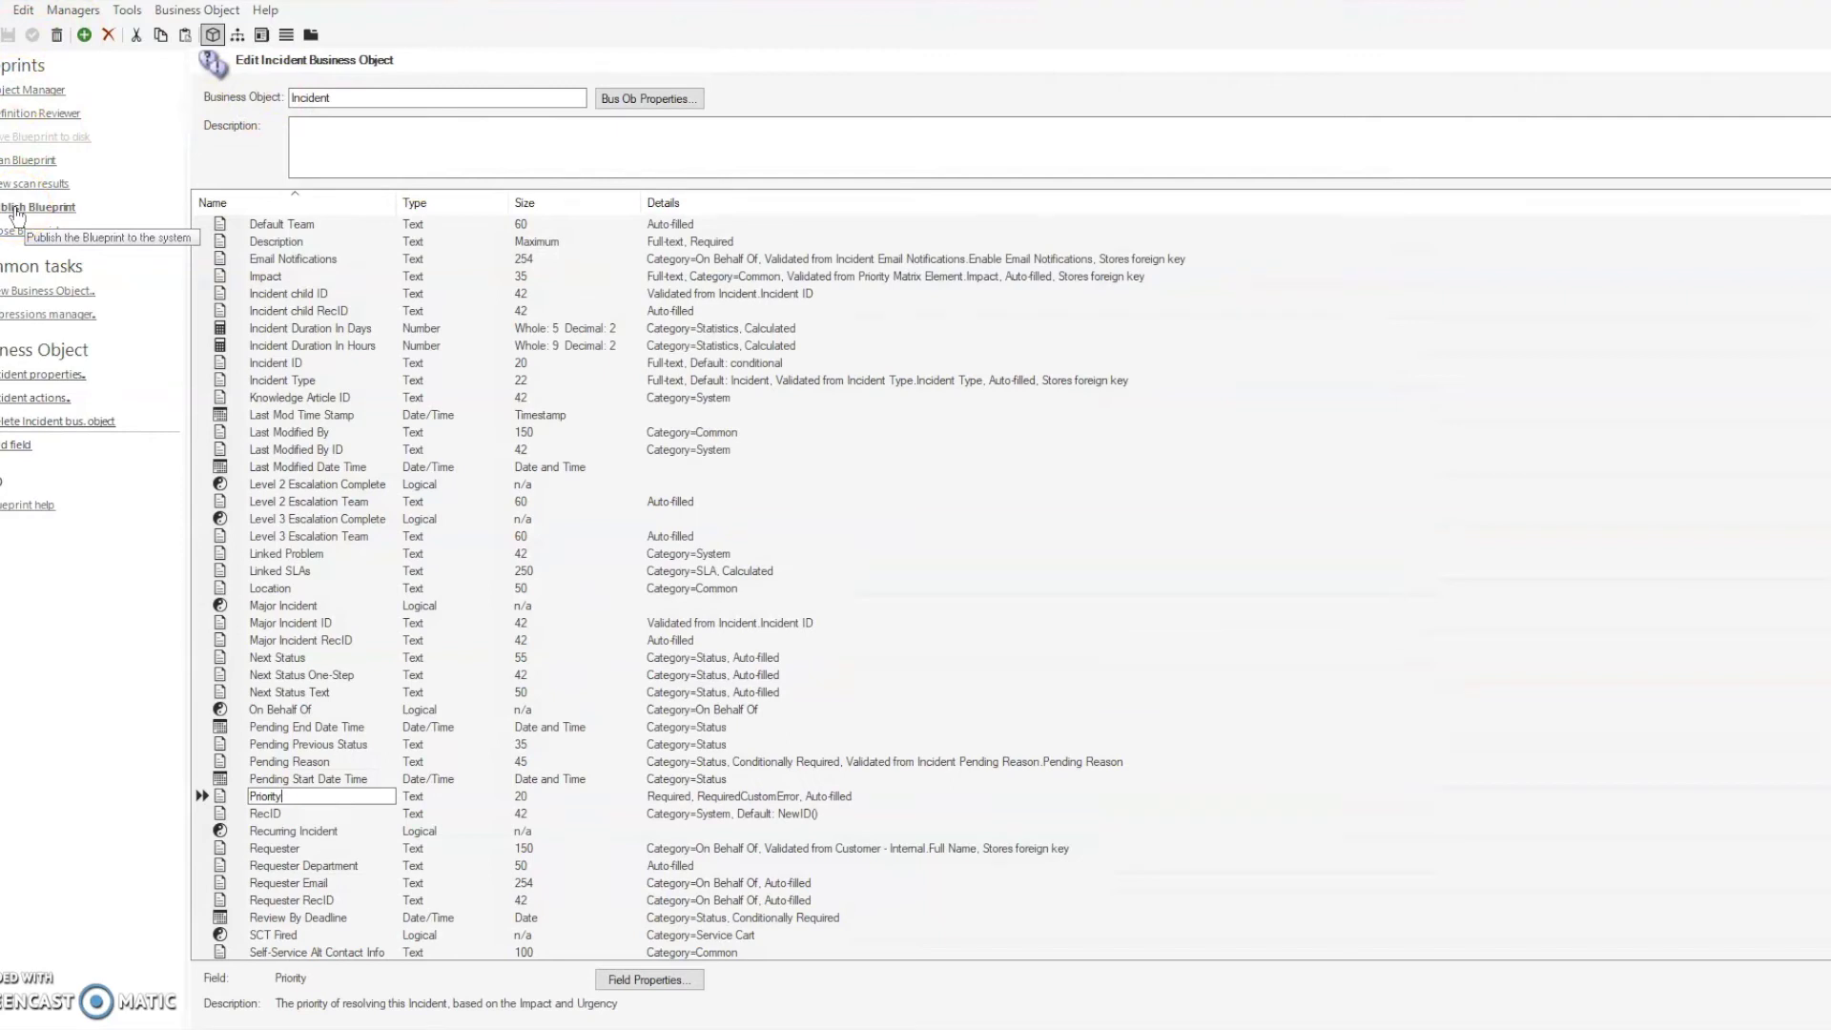
# Step: Publish the blueprint, scanning only the current culture and ignoring conflicts
pyautogui.click(18, 210)
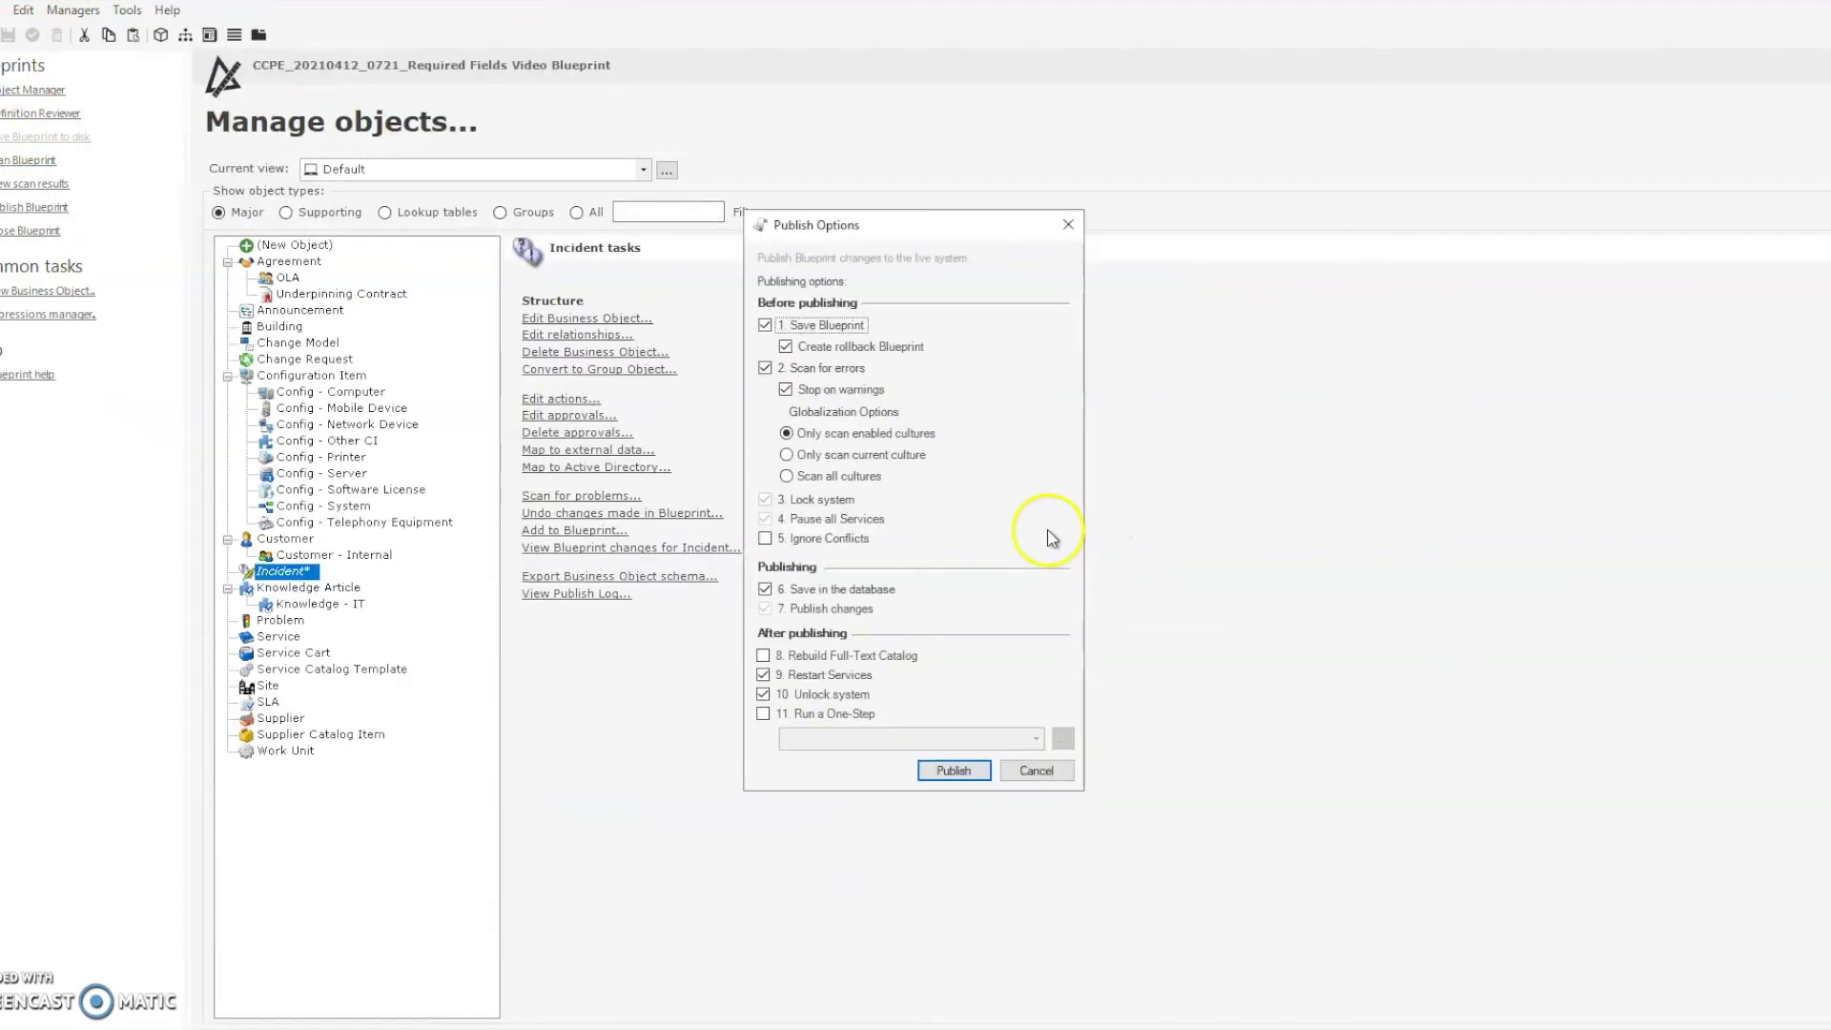
pyautogui.click(849, 456)
pyautogui.click(828, 539)
pyautogui.click(949, 770)
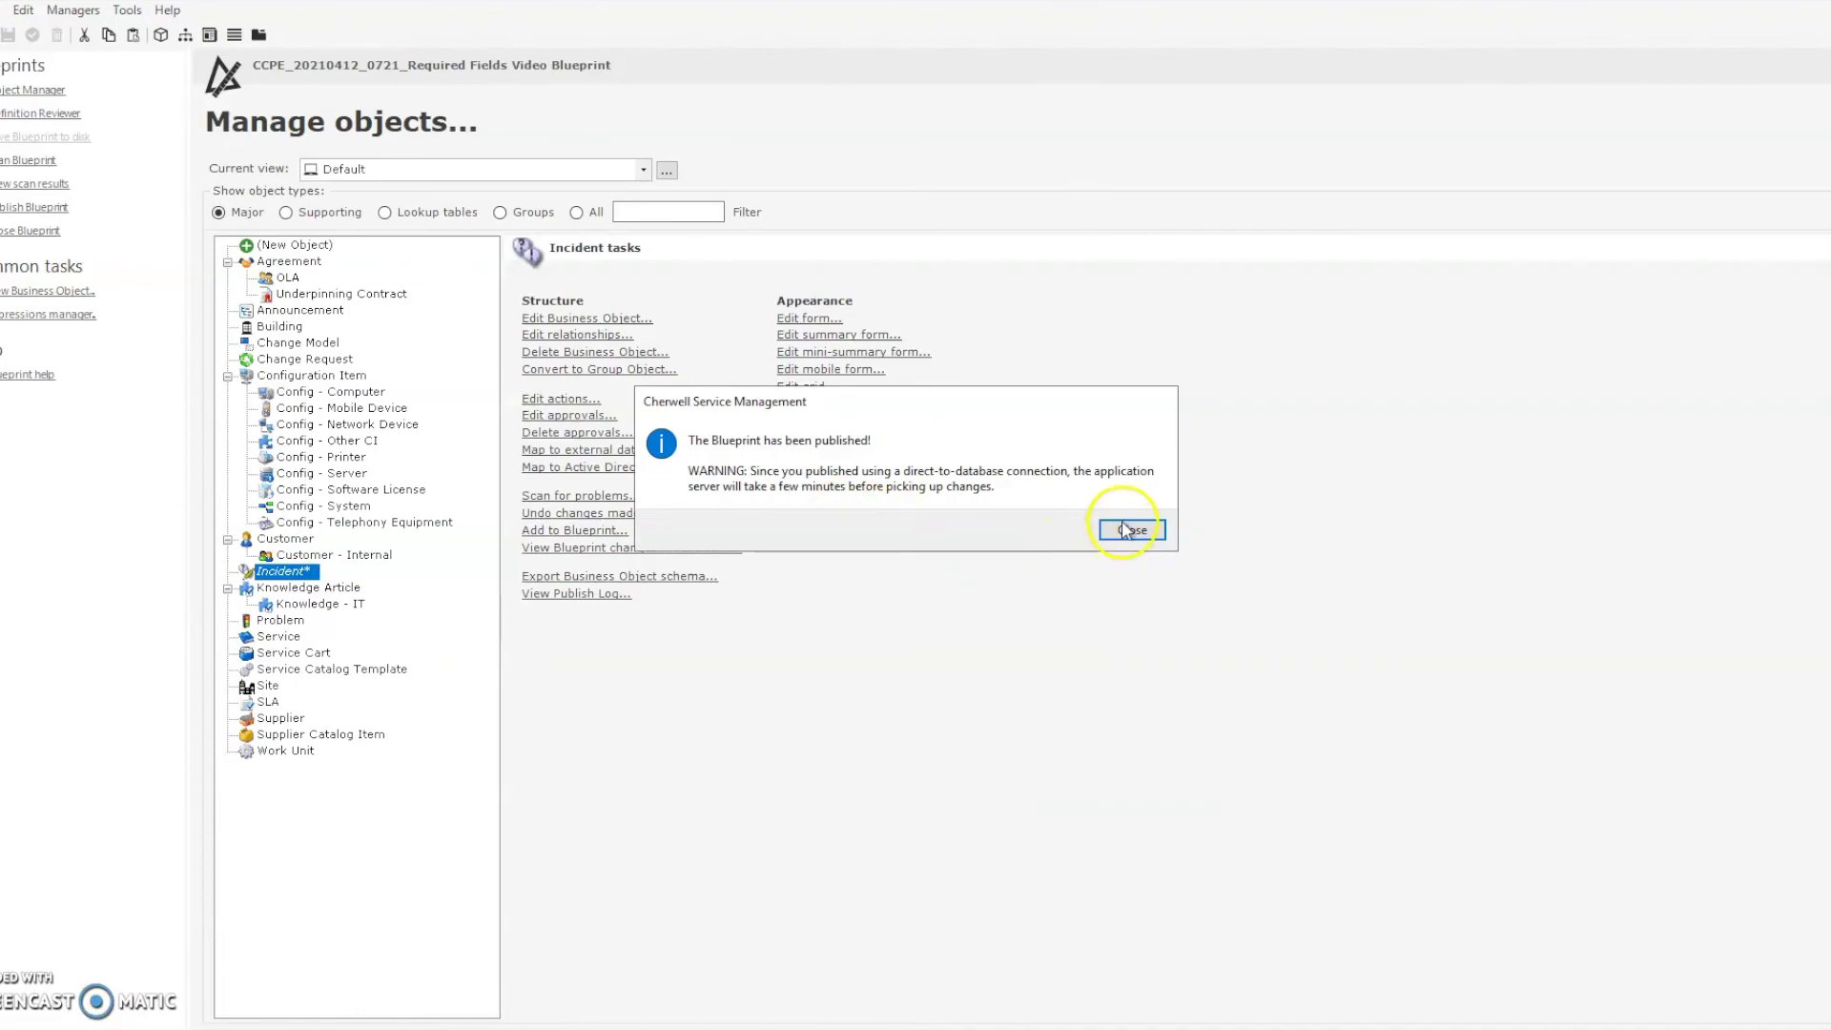
pyautogui.click(1131, 530)
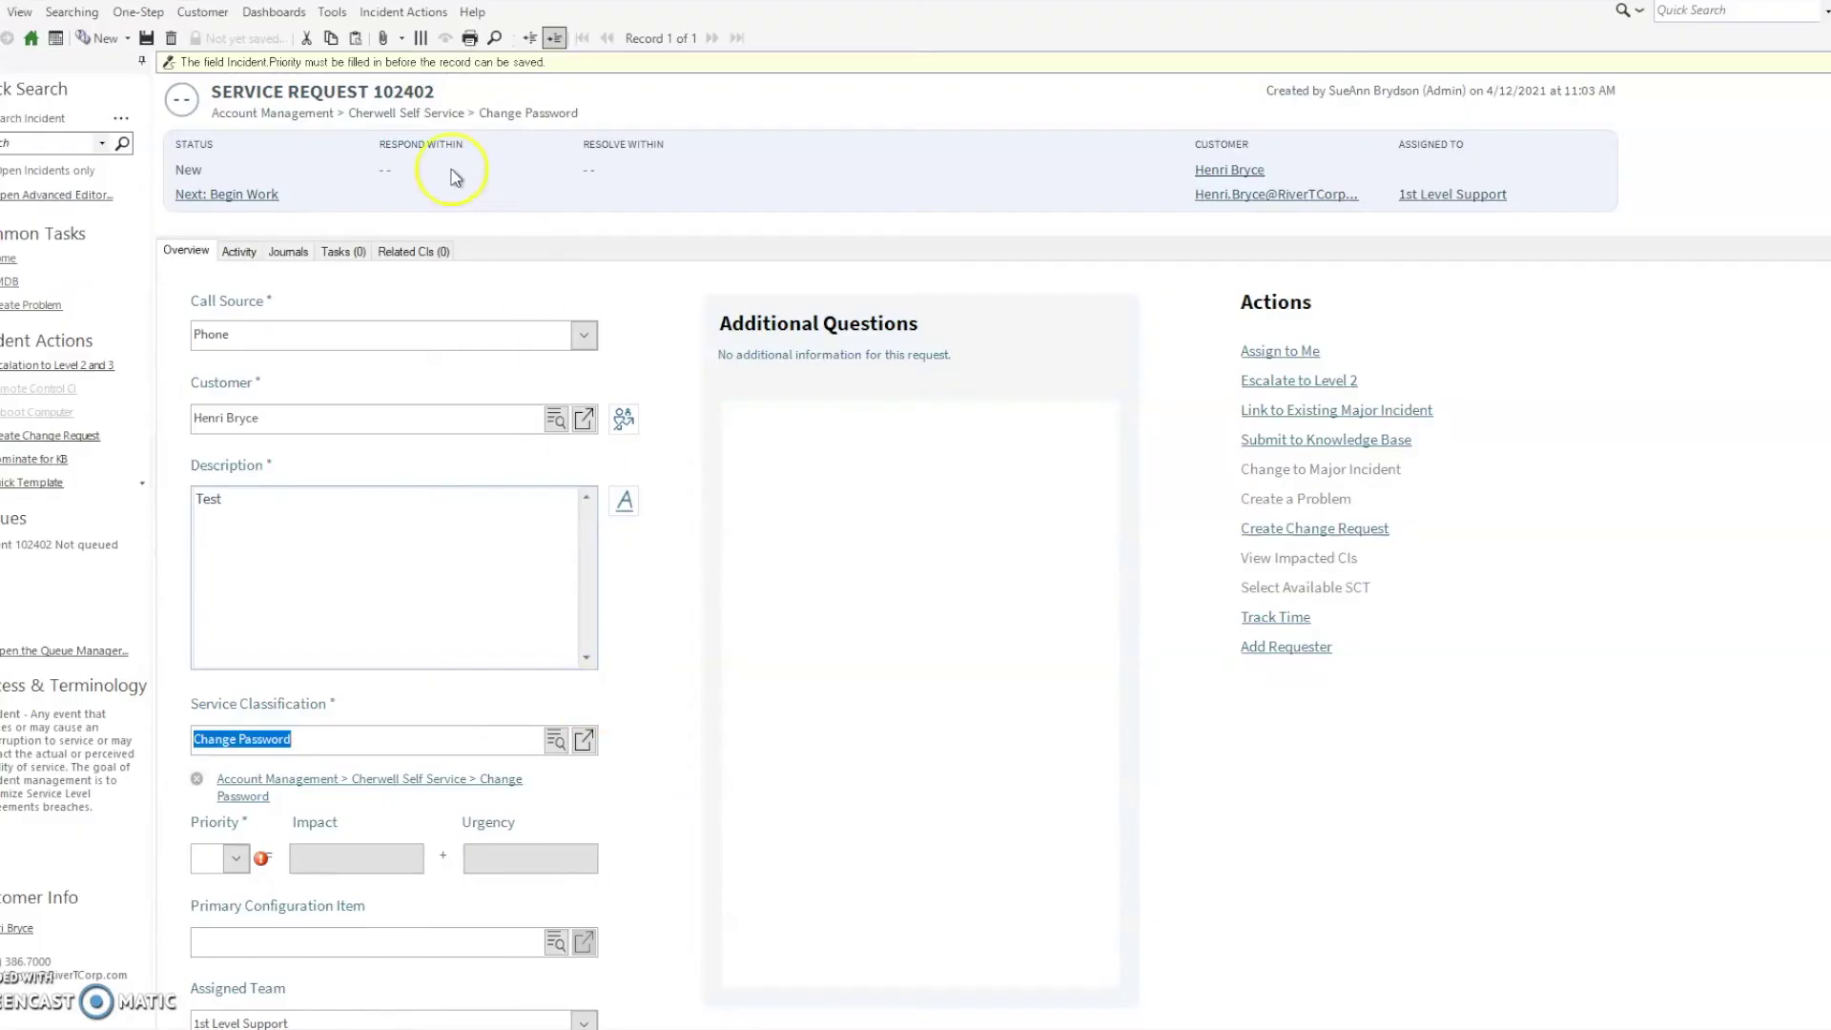
# Step: Reload definitions from the Help menu and discard the unsaved Incident changes
pyautogui.click(472, 11)
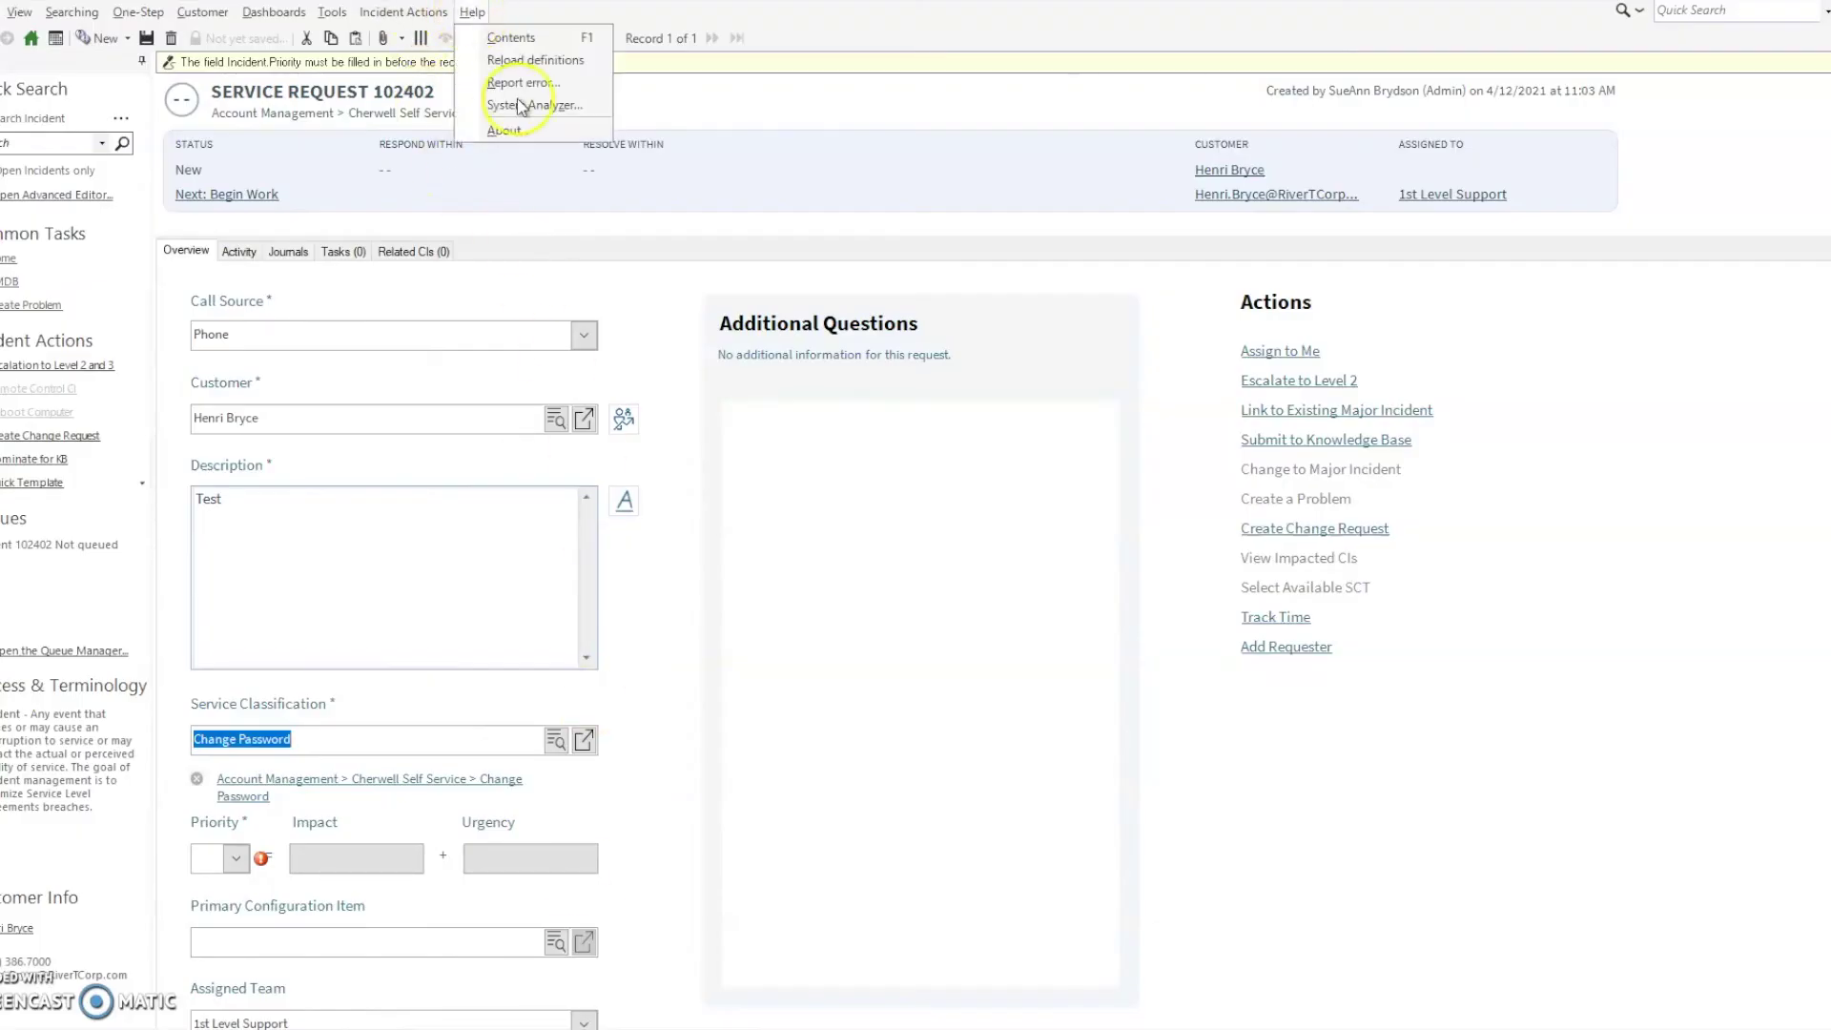
pyautogui.click(513, 63)
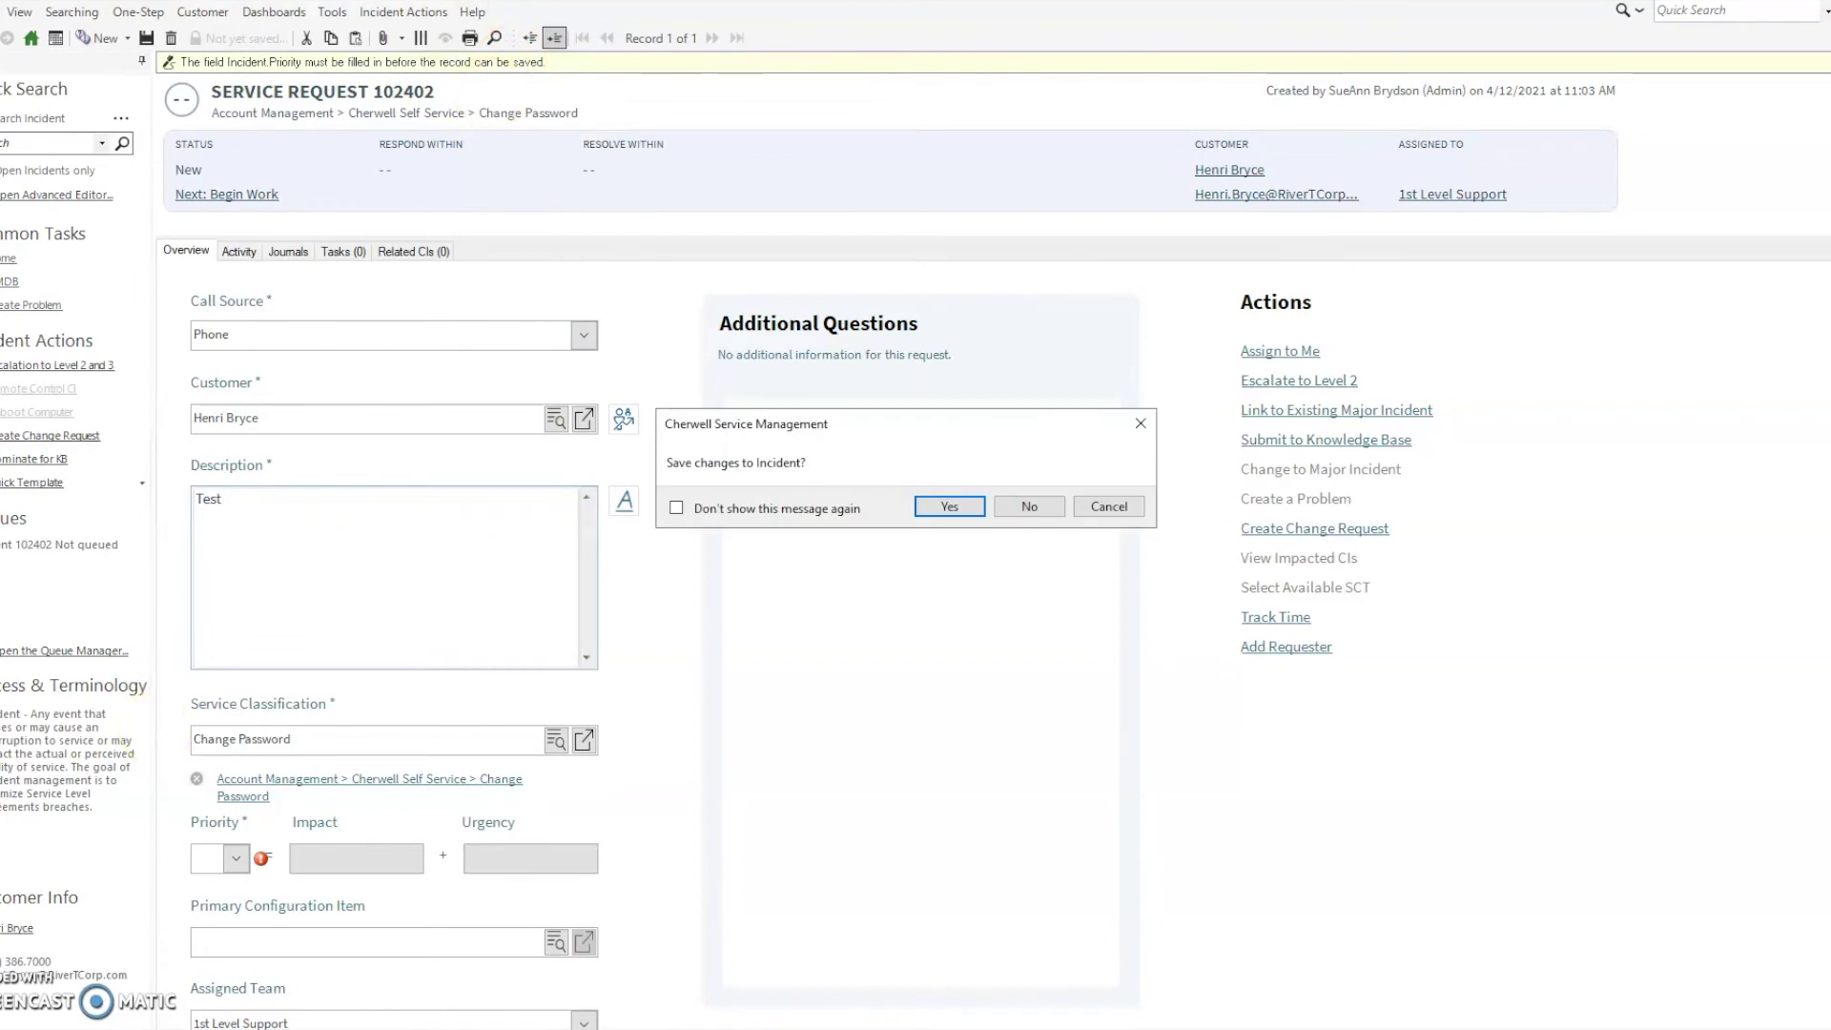
pyautogui.click(1007, 502)
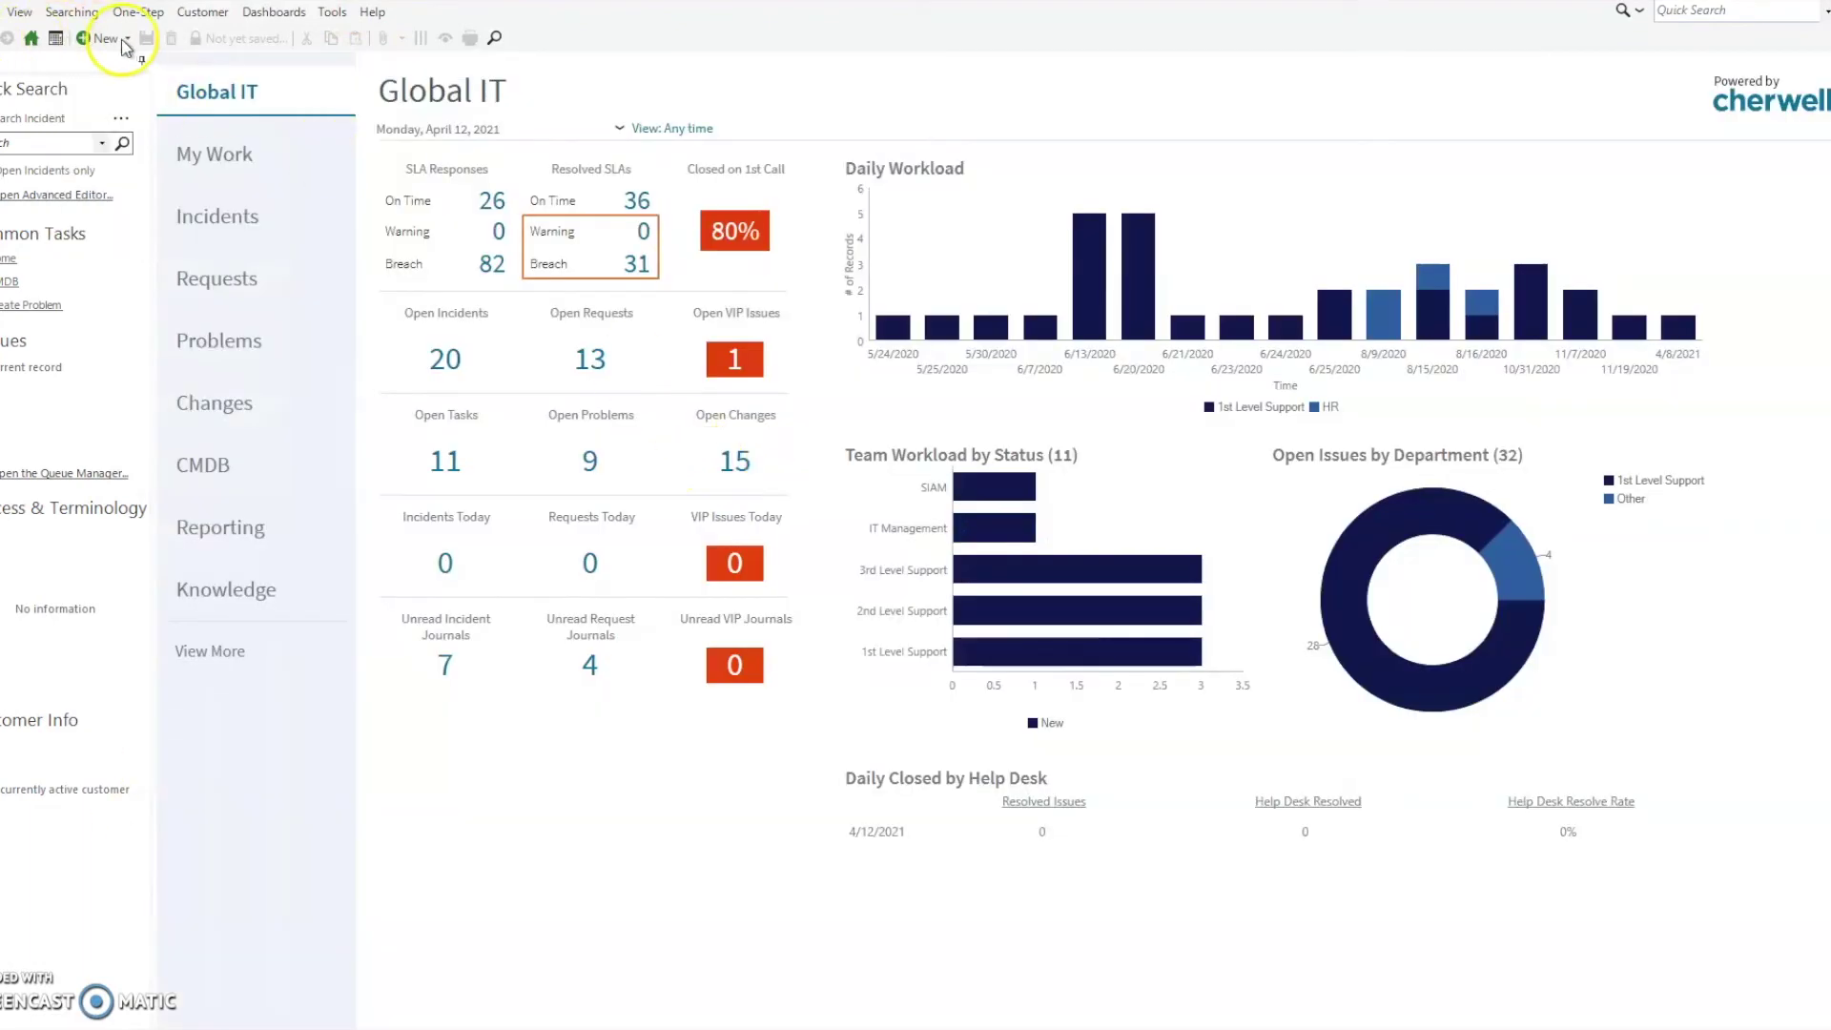
pyautogui.click(107, 40)
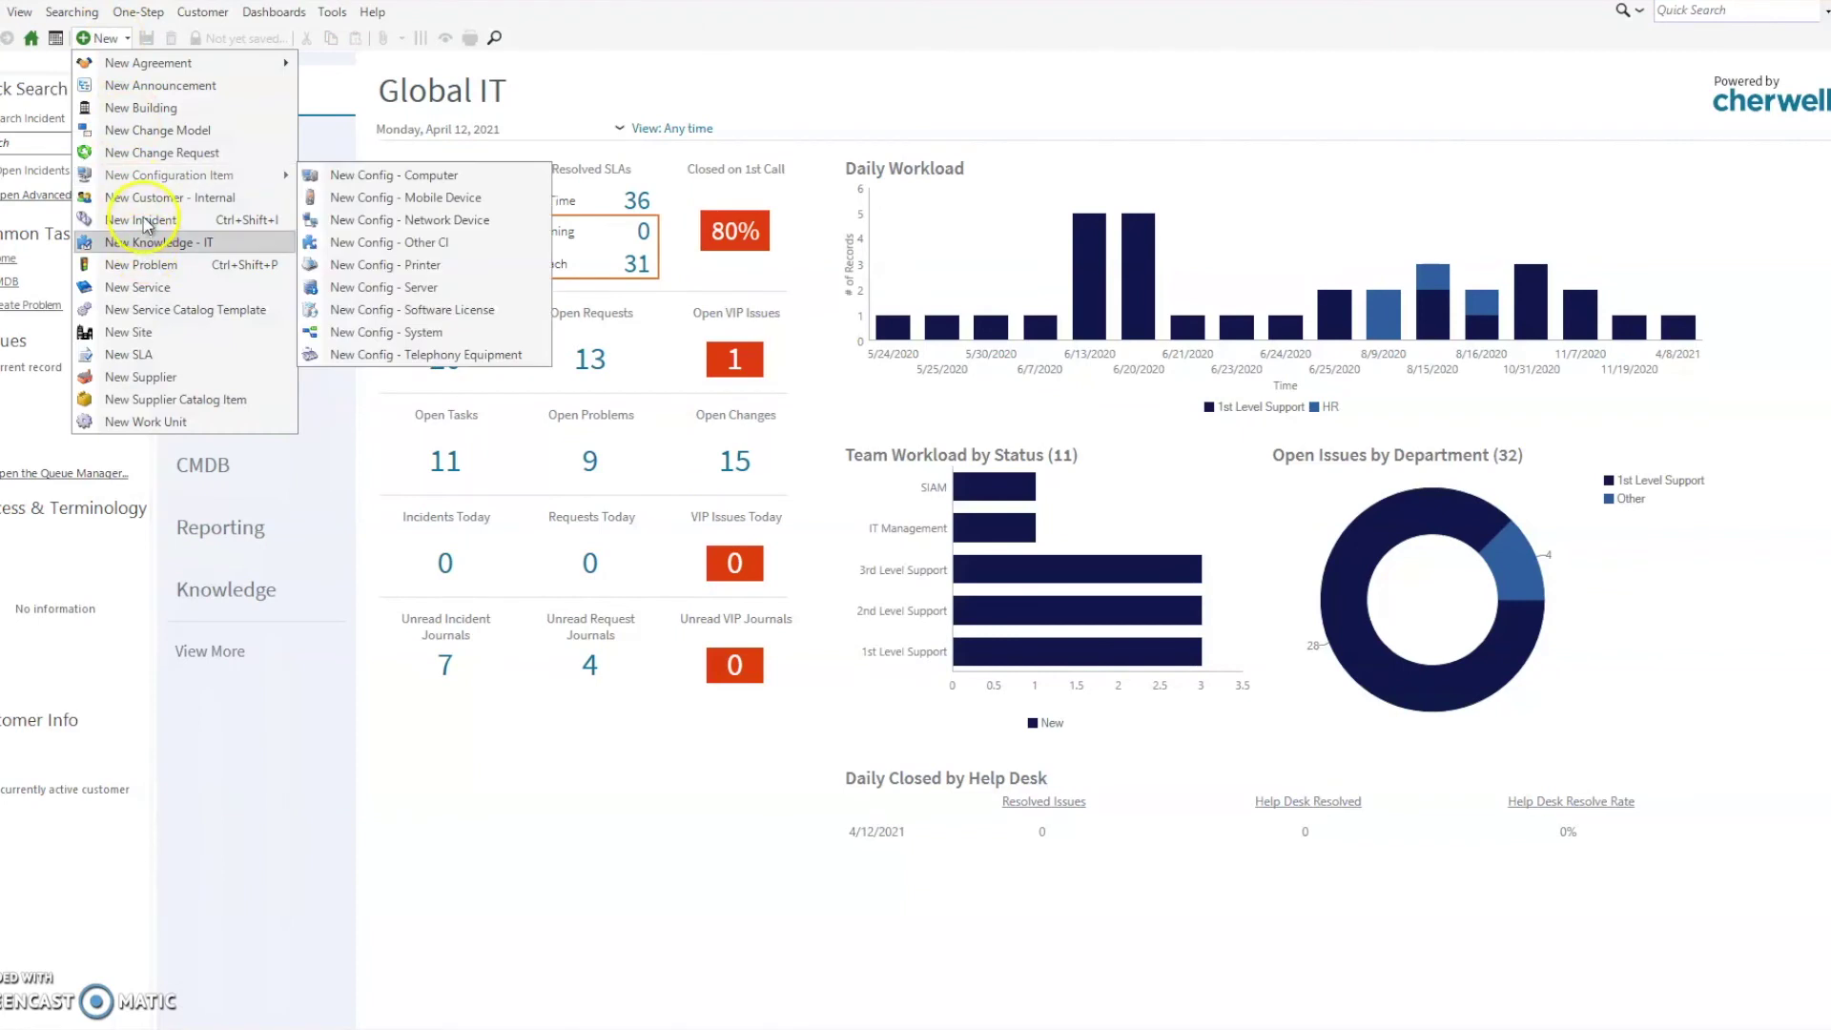
# Step: Create a new Incident with a customer, description 'Test' and Change Password classification, then try saving
pyautogui.click(143, 220)
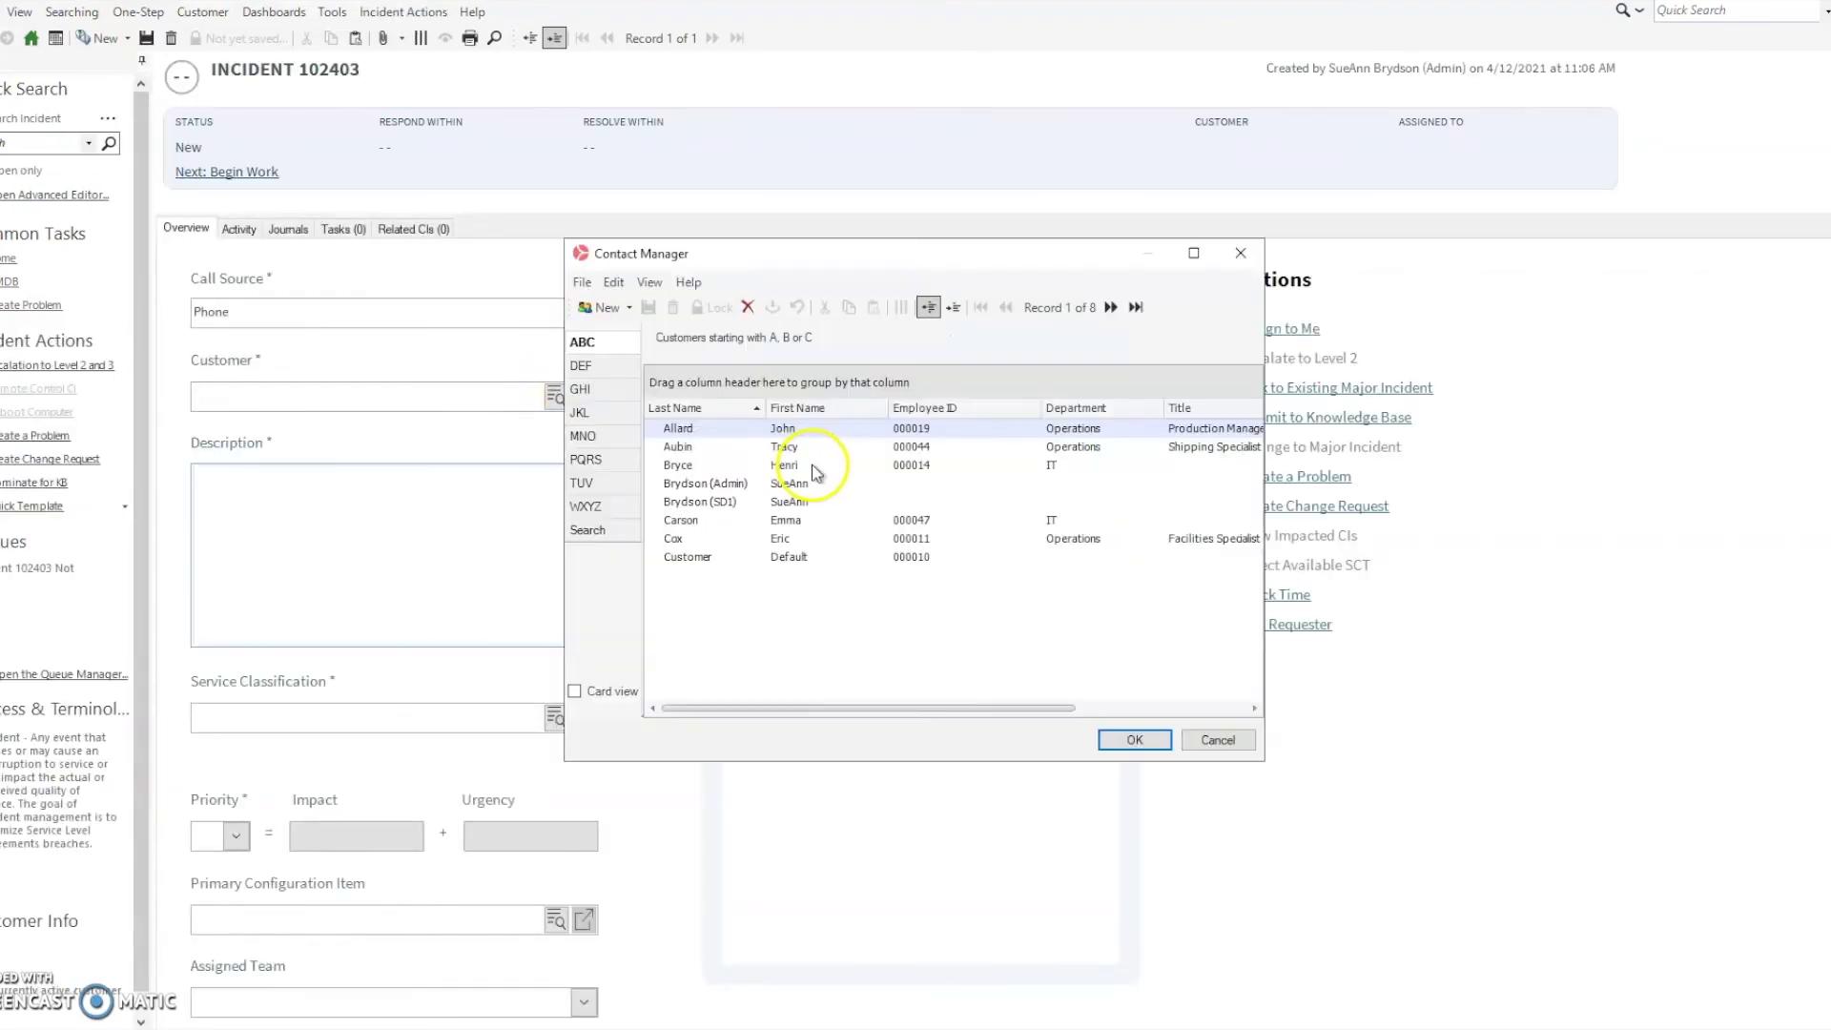
pyautogui.click(689, 467)
pyautogui.doubleClick(689, 467)
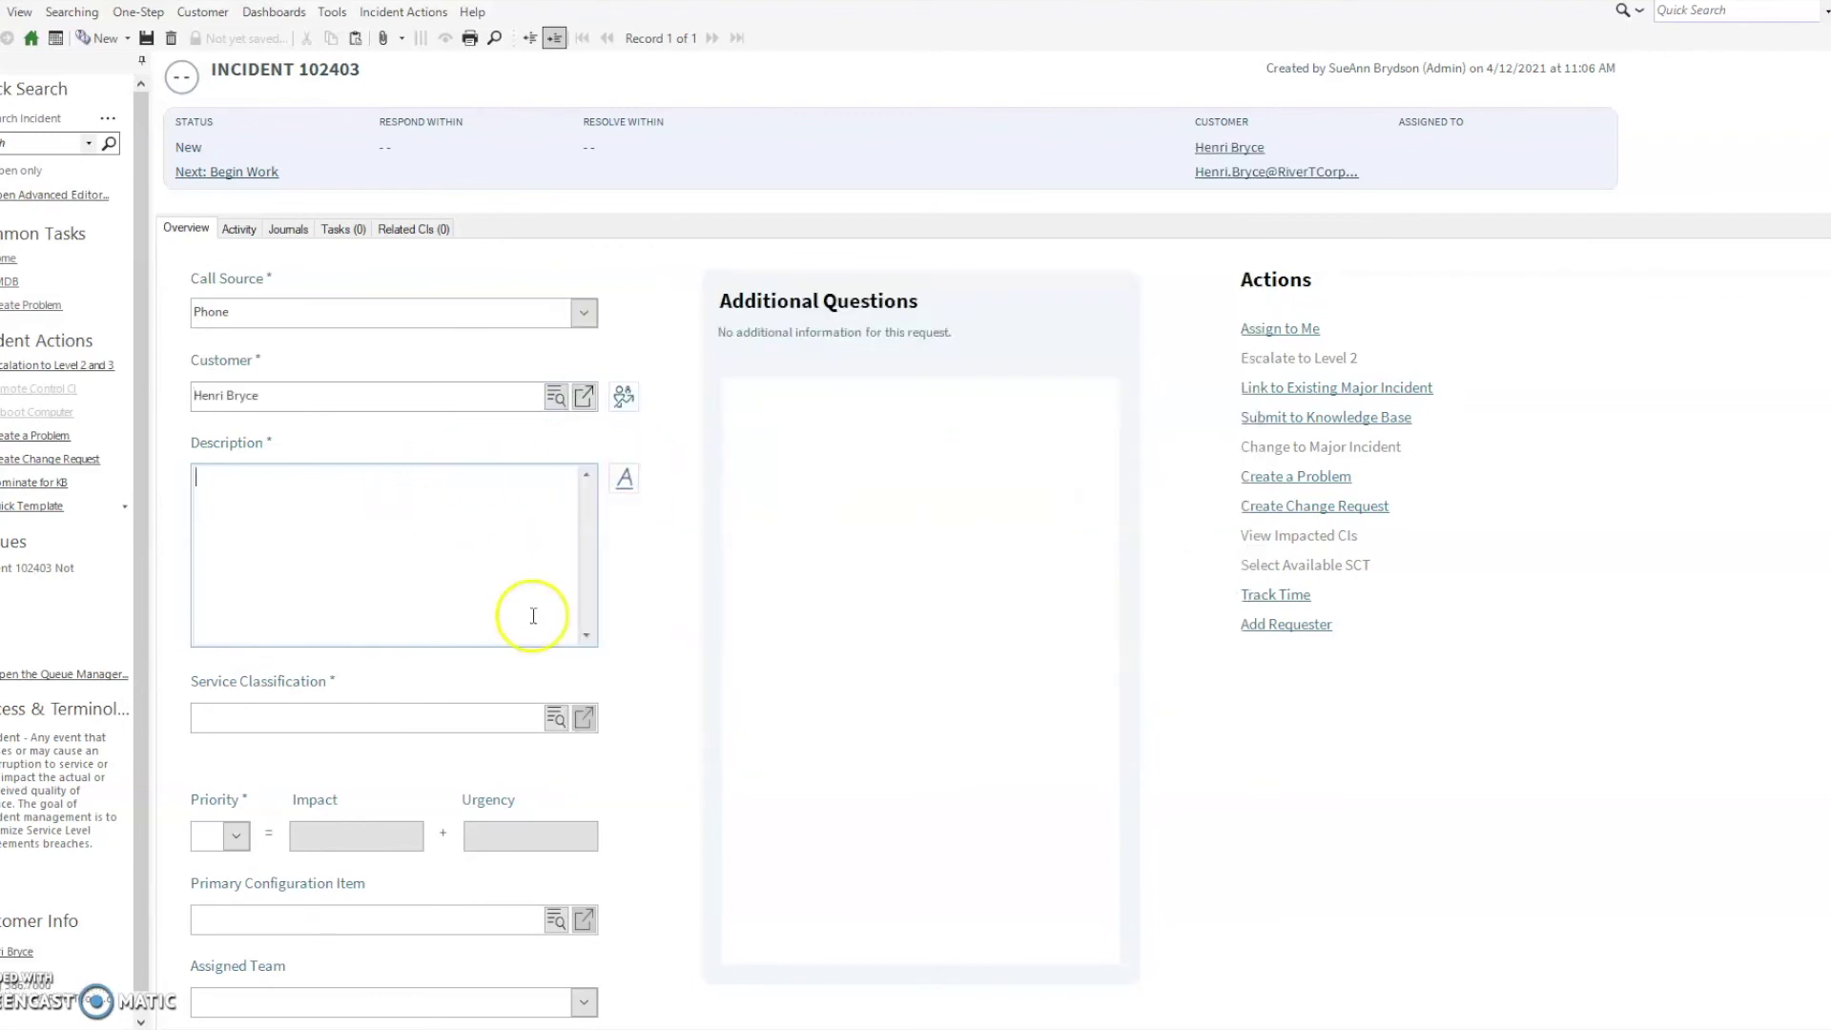
pyautogui.write('Test')
pyautogui.click(562, 732)
pyautogui.doubleClick(847, 473)
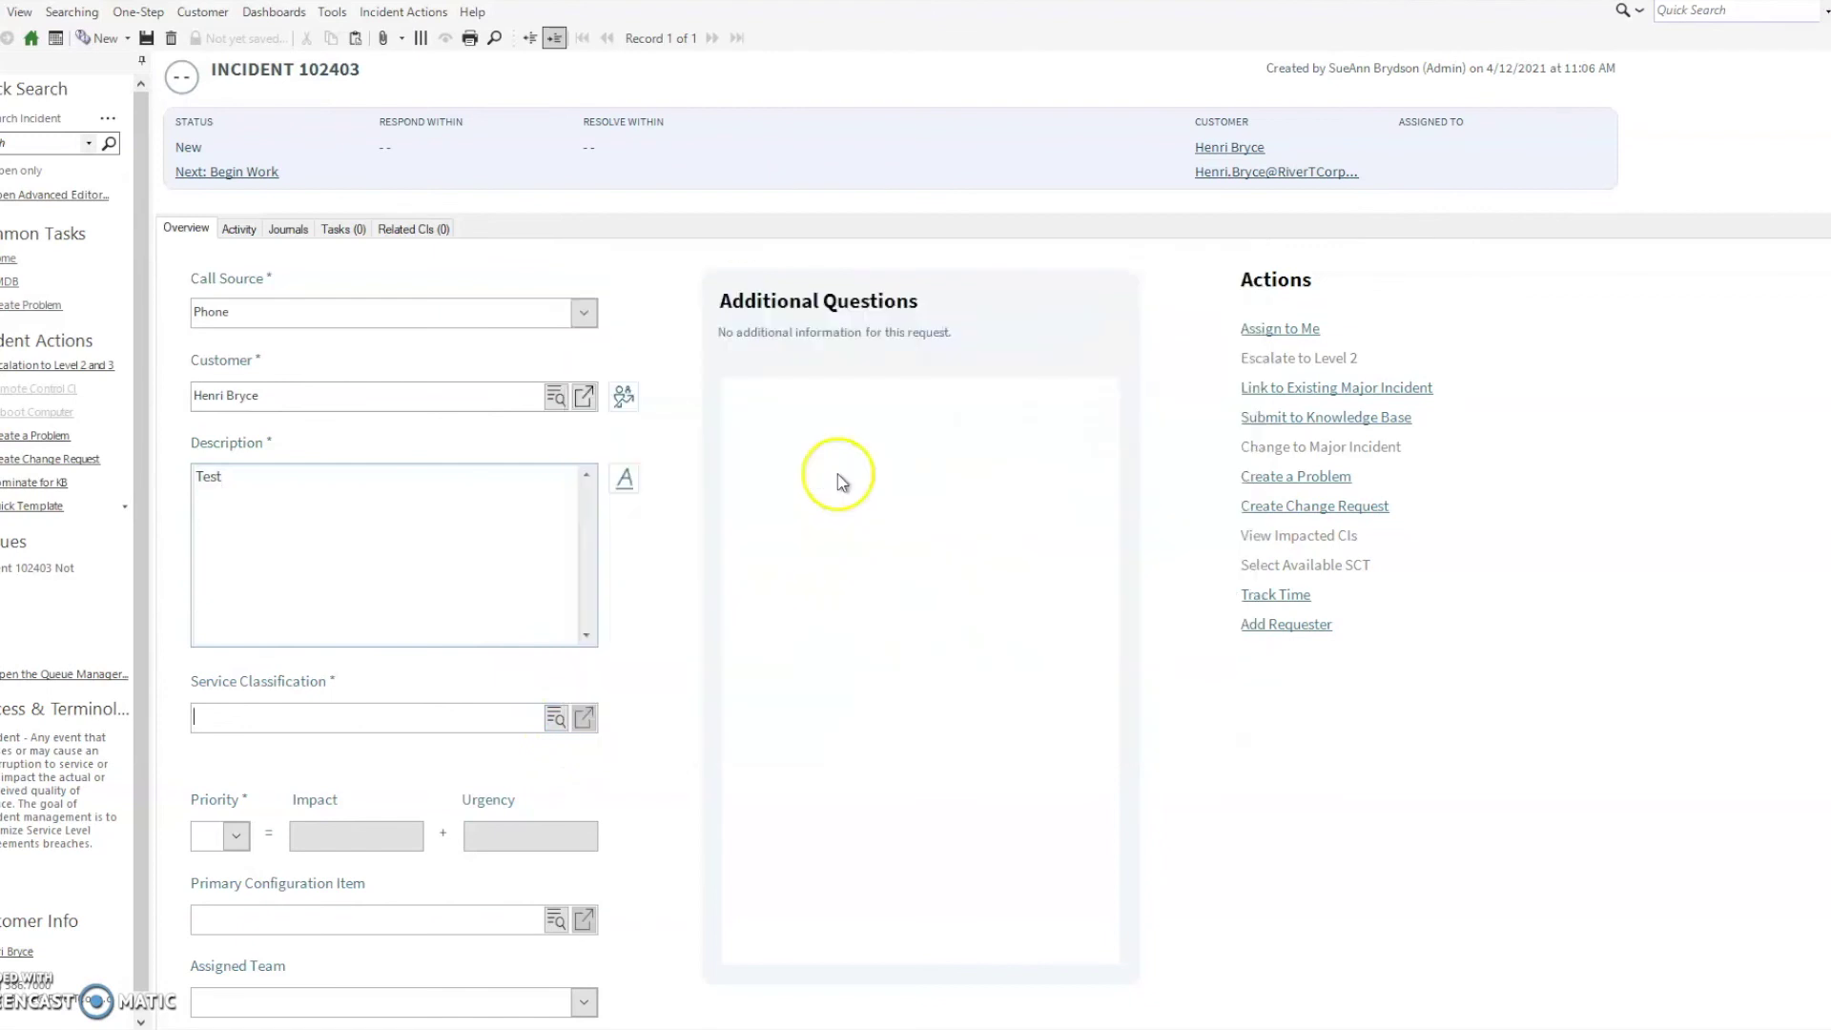
pyautogui.click(146, 38)
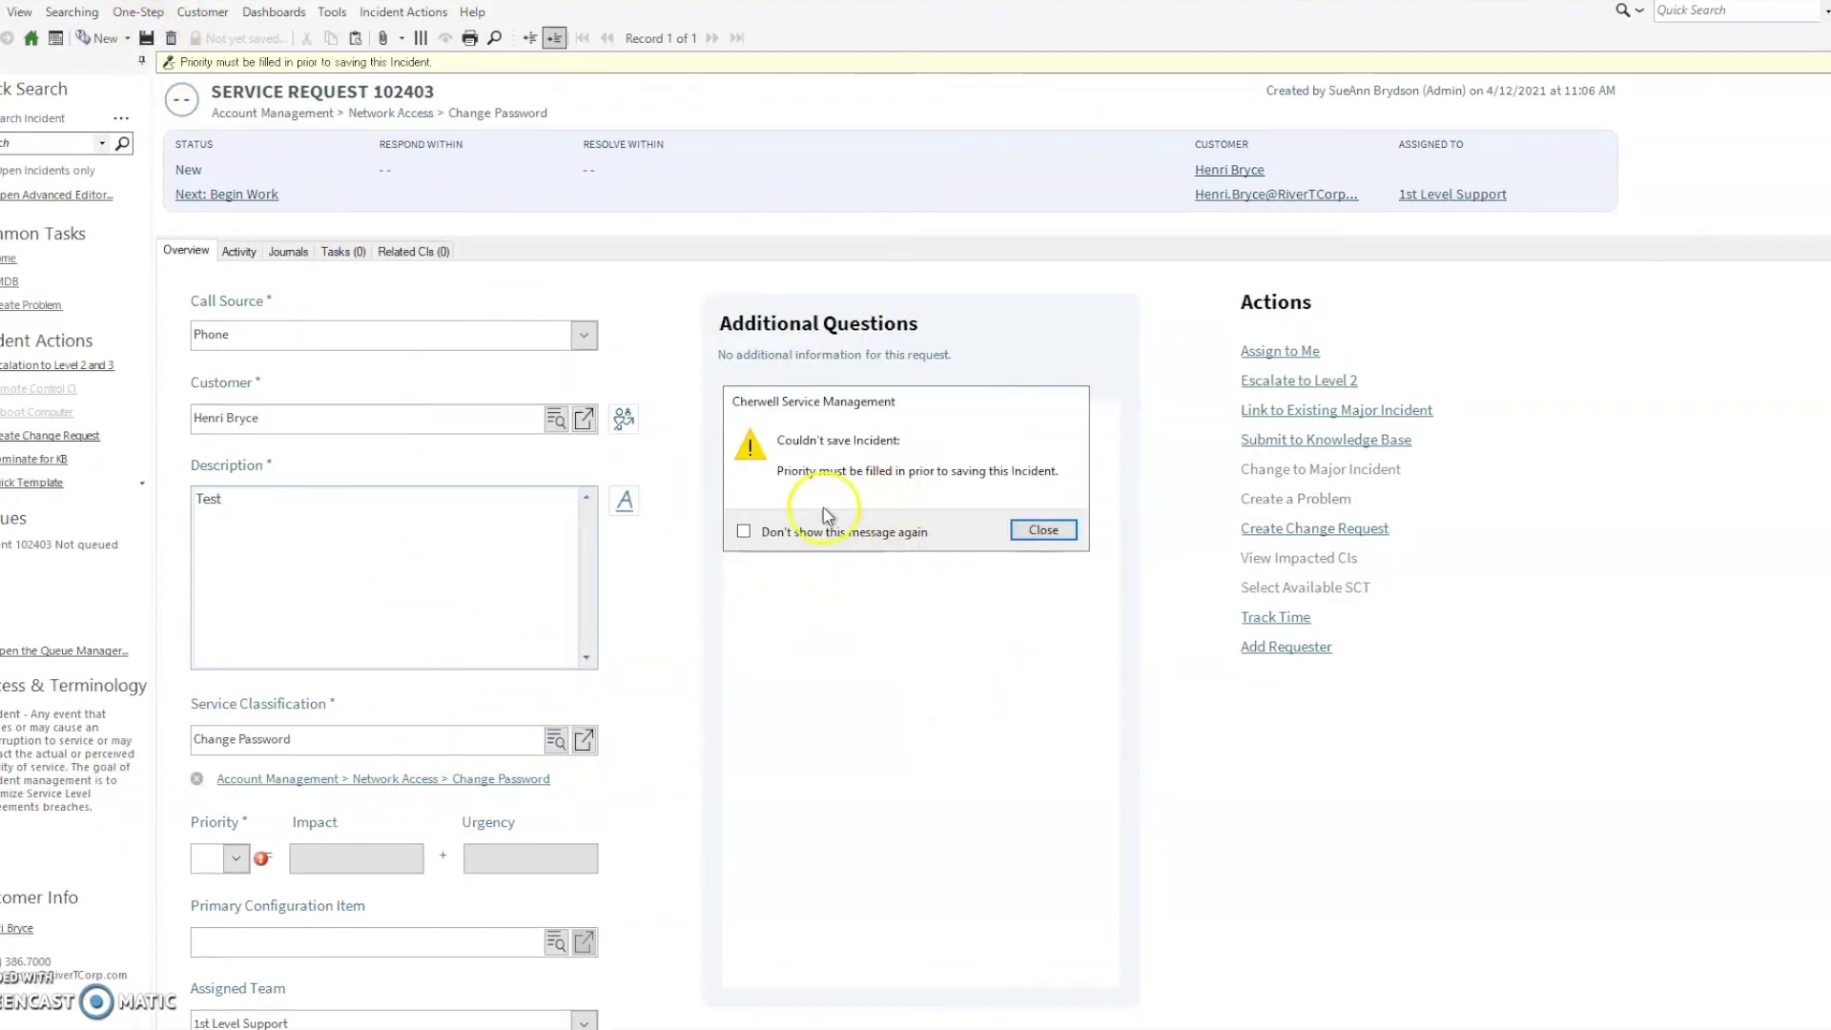